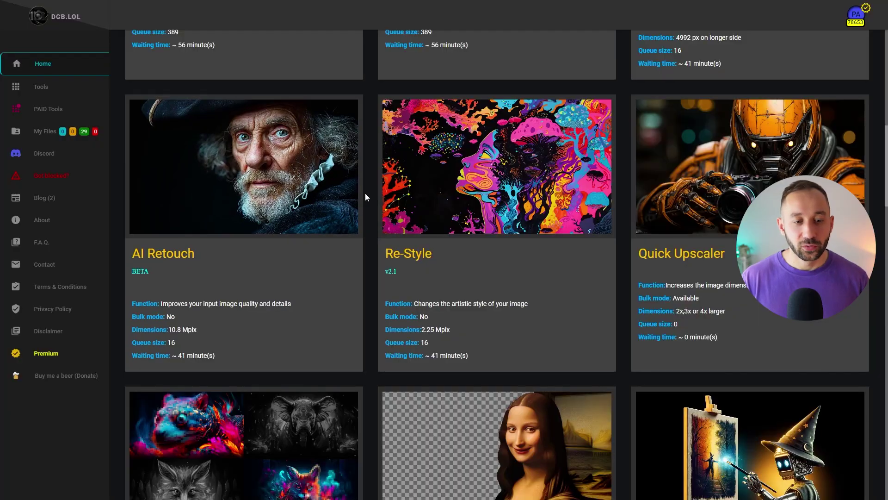
# Submit the koala flag image to the AI Retouch tool and review the queued and finished tasks in My Files
pyautogui.click(252, 179)
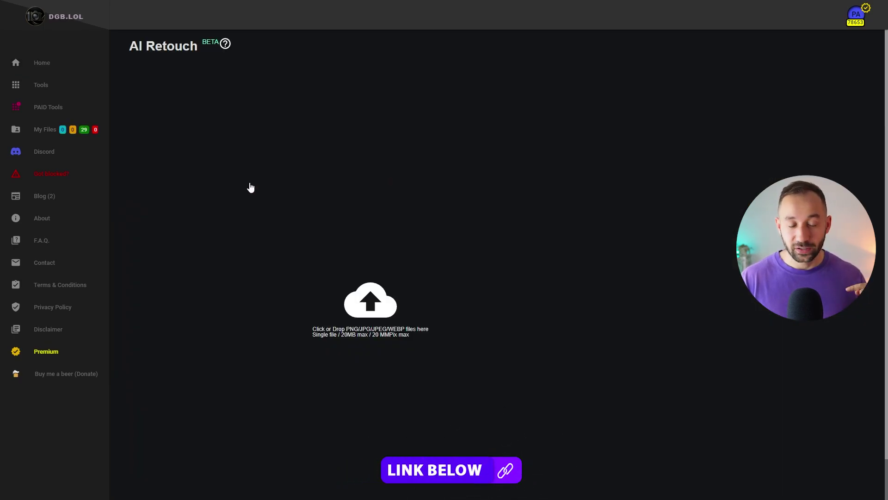
pyautogui.moveTo(189, 495); pyautogui.dragTo(376, 224)
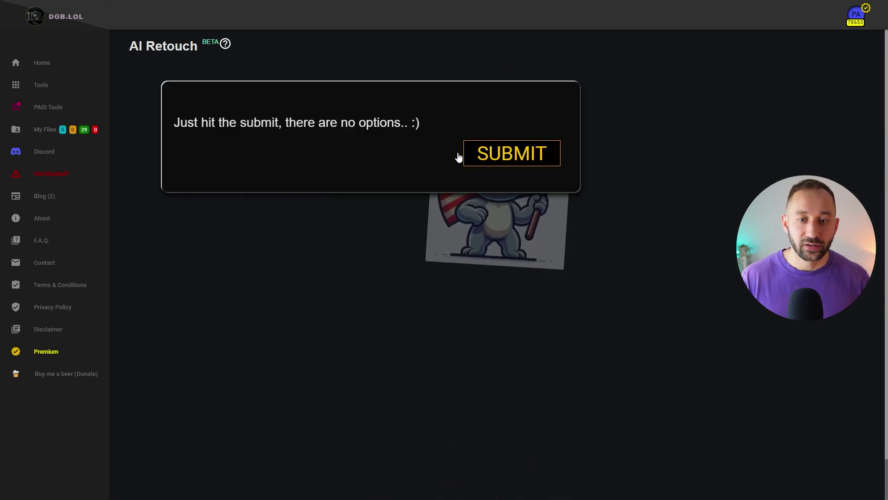
pyautogui.click(509, 155)
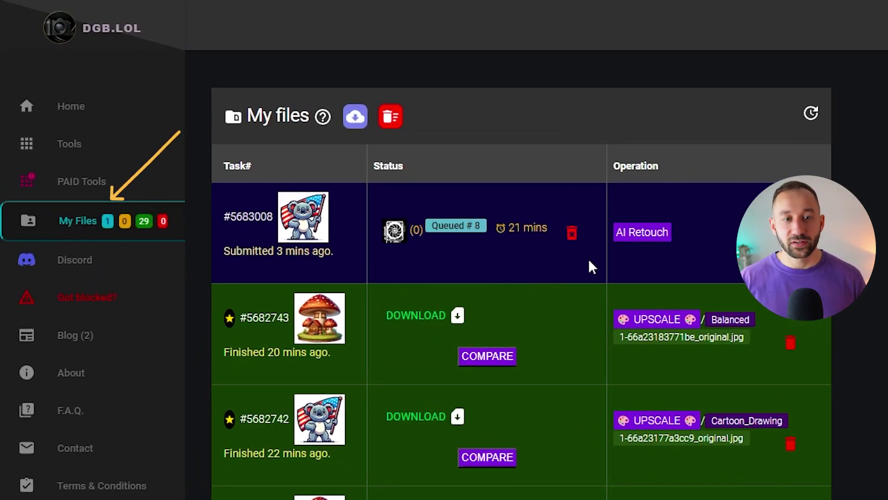
pyautogui.scroll(-2, 410, 333)
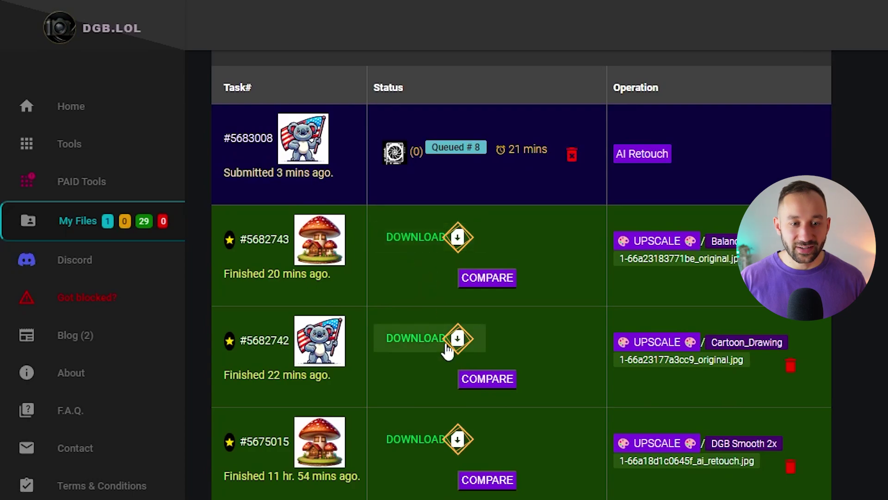
pyautogui.scroll(2, 340, 194)
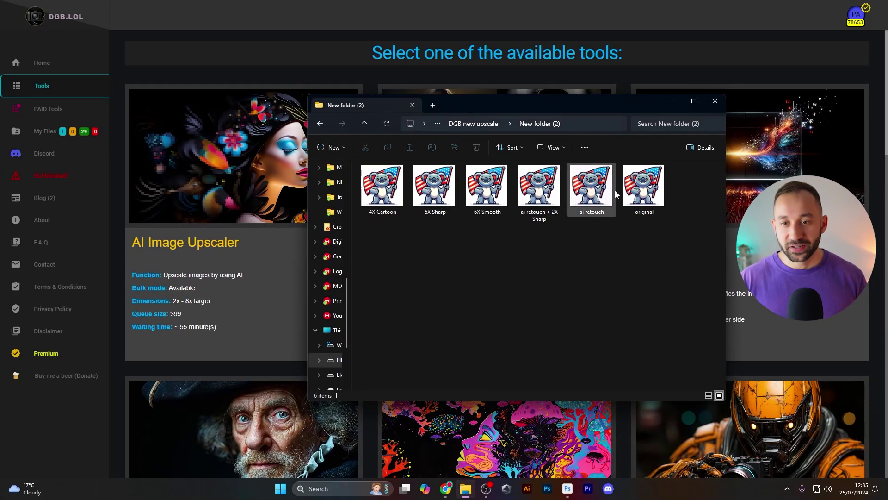
# Submit the koala image to the AI Image Upscaler with input enhancement enabled and the DGB LOL (Sharp) 2x model
pyautogui.moveTo(609, 193)
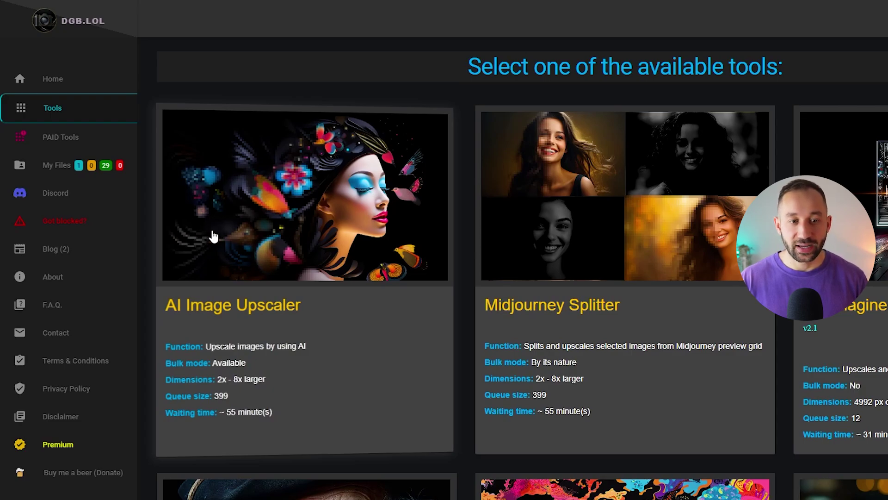
pyautogui.click(275, 218)
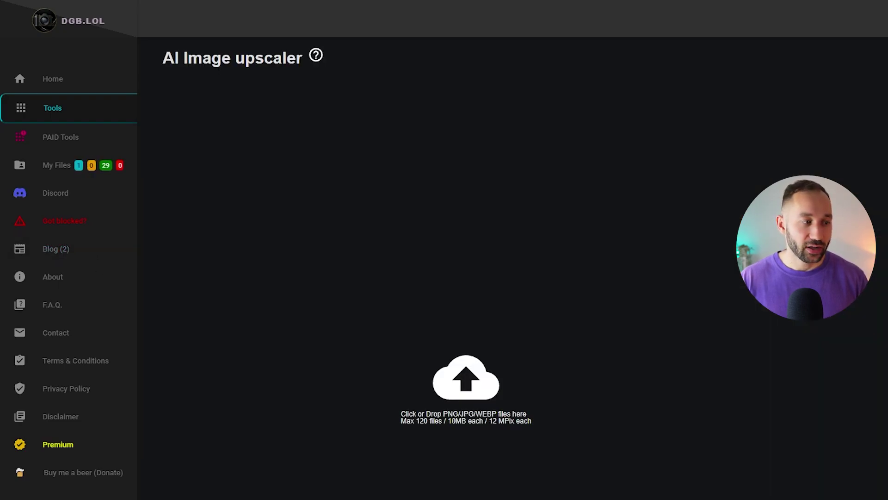
pyautogui.moveTo(487, 302); pyautogui.dragTo(478, 337)
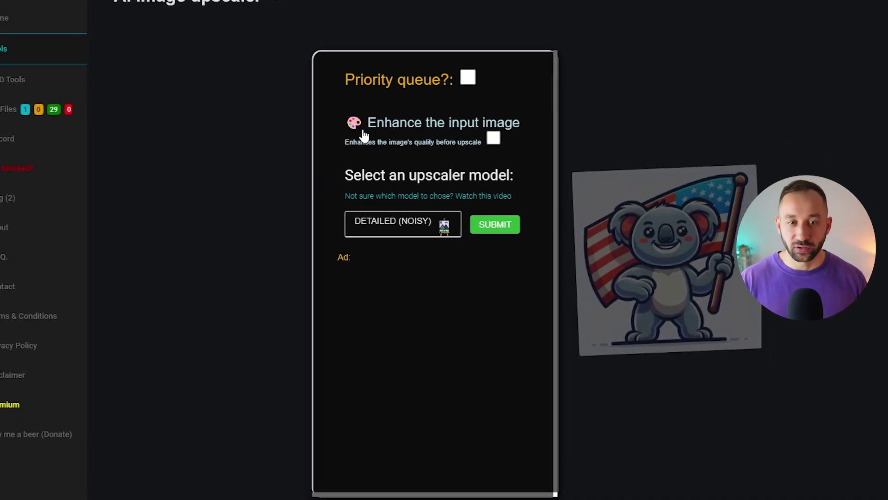
pyautogui.click(494, 138)
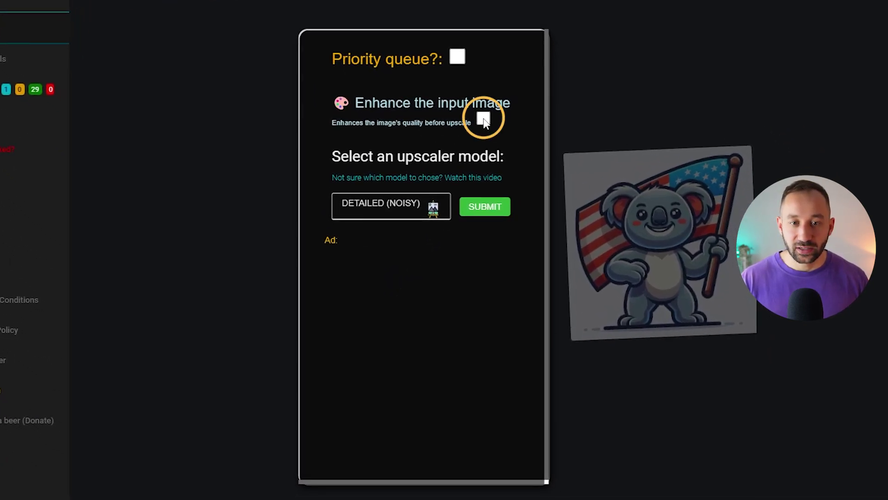
pyautogui.click(389, 214)
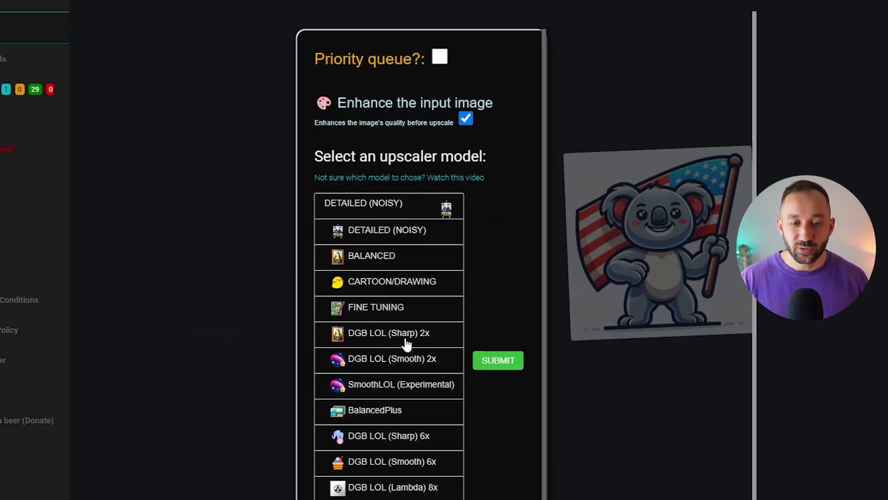
pyautogui.click(425, 340)
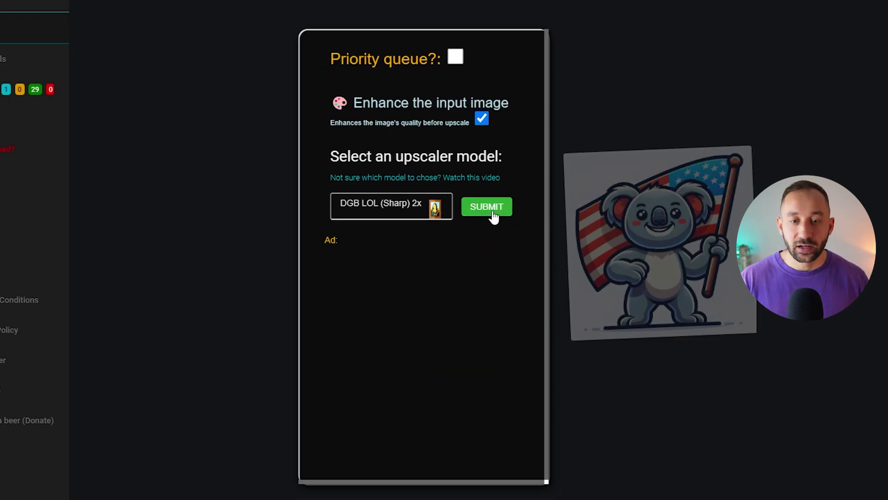
pyautogui.click(492, 214)
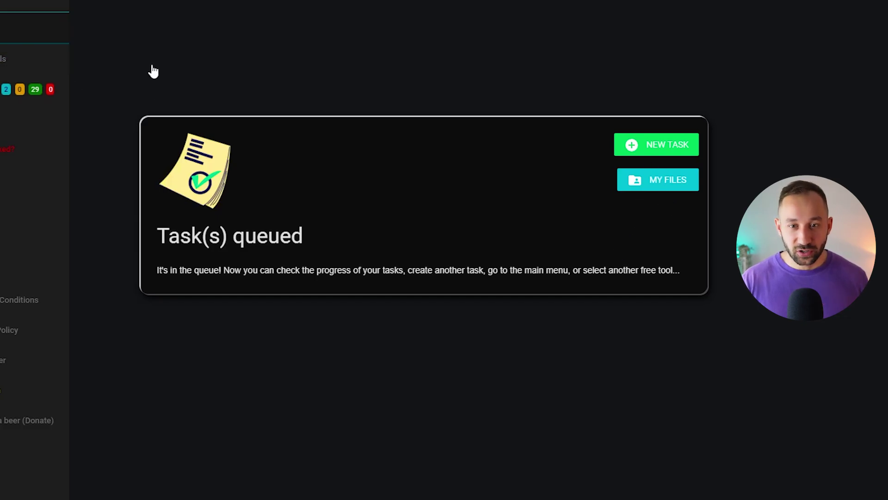
# Start a new upscaling task with the koala image and choose the DGB LOL (Sharp) 6x model
pyautogui.click(639, 147)
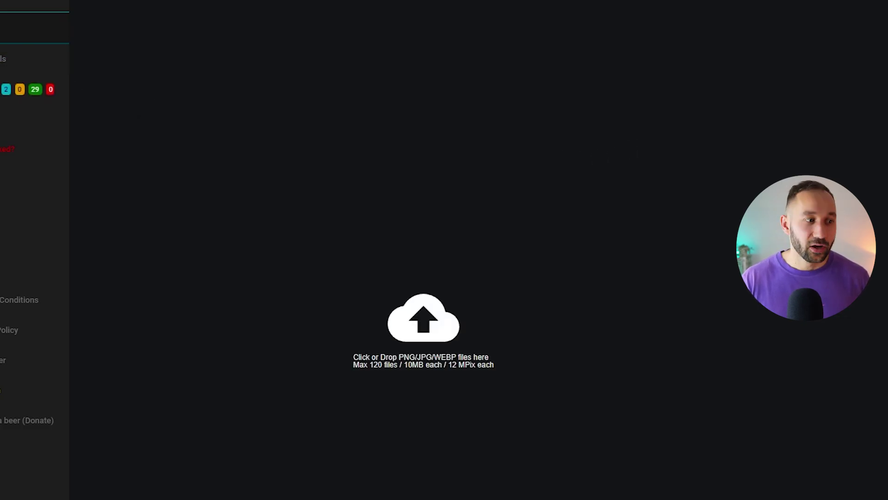
pyautogui.moveTo(887, 209); pyautogui.dragTo(492, 243)
pyautogui.click(406, 218)
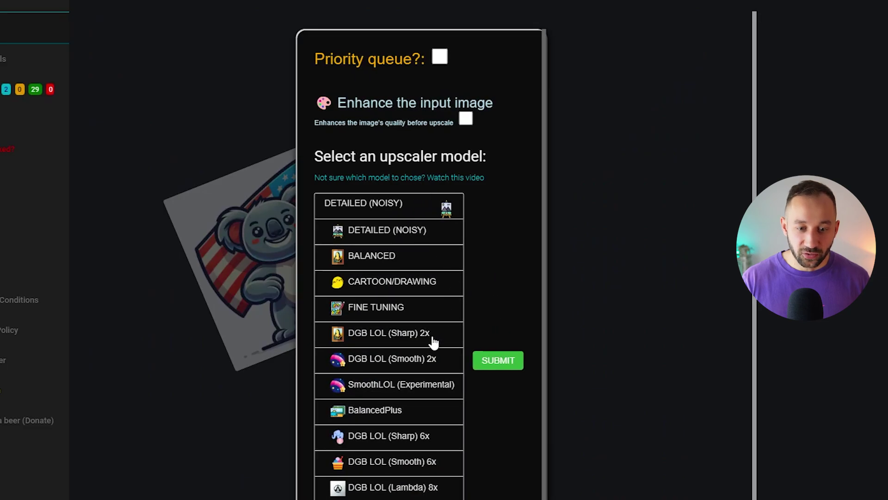
pyautogui.click(415, 443)
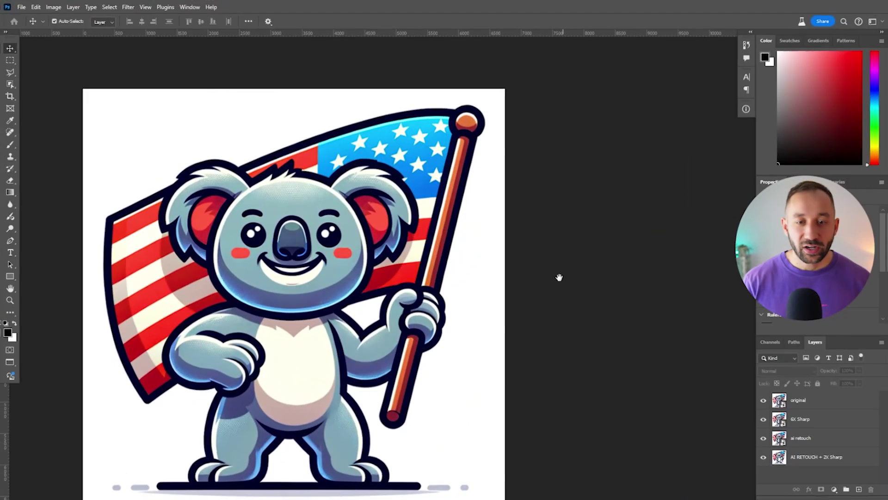
# Switch to Photoshop and examine the original koala layer's outlines around the head, ear and flag edge up close
pyautogui.moveTo(559, 276); pyautogui.dragTo(623, 257)
pyautogui.click(371, 217)
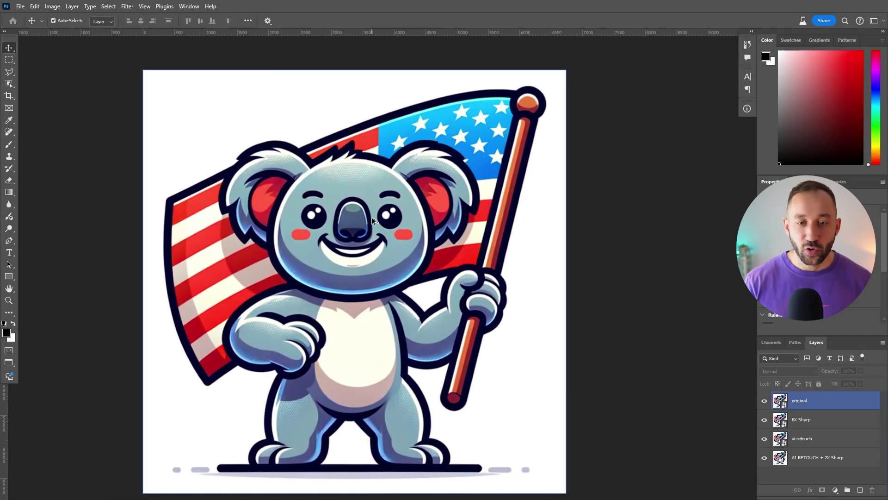
pyautogui.scroll(1, 371, 217)
pyautogui.moveTo(561, 232); pyautogui.dragTo(569, 191)
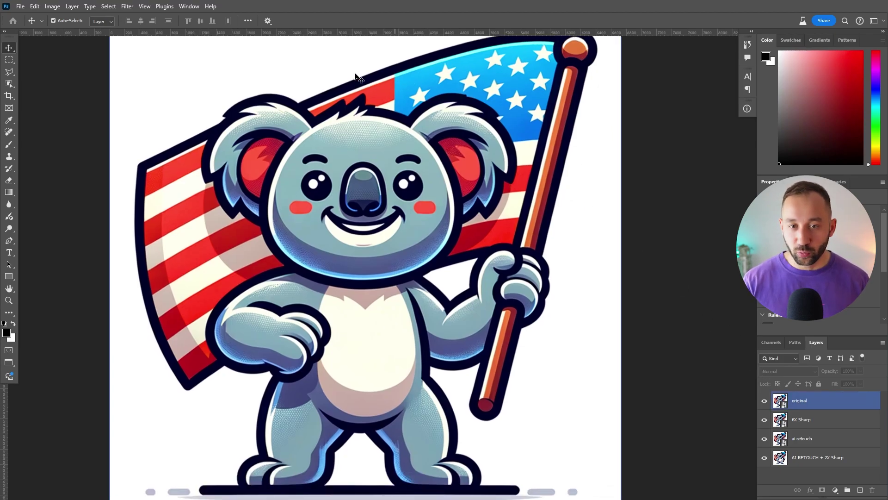
pyautogui.scroll(3, 356, 76)
pyautogui.scroll(1, 329, 140)
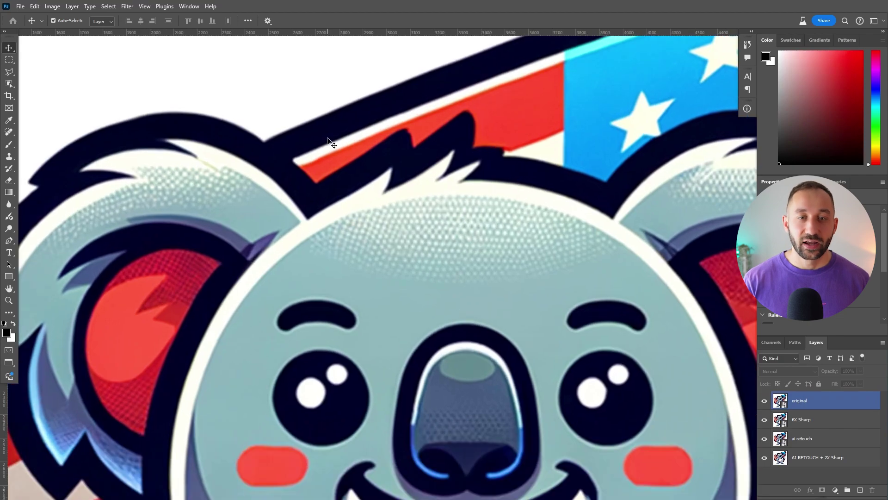
pyautogui.moveTo(176, 227); pyautogui.dragTo(213, 268)
pyautogui.scroll(4, 419, 141)
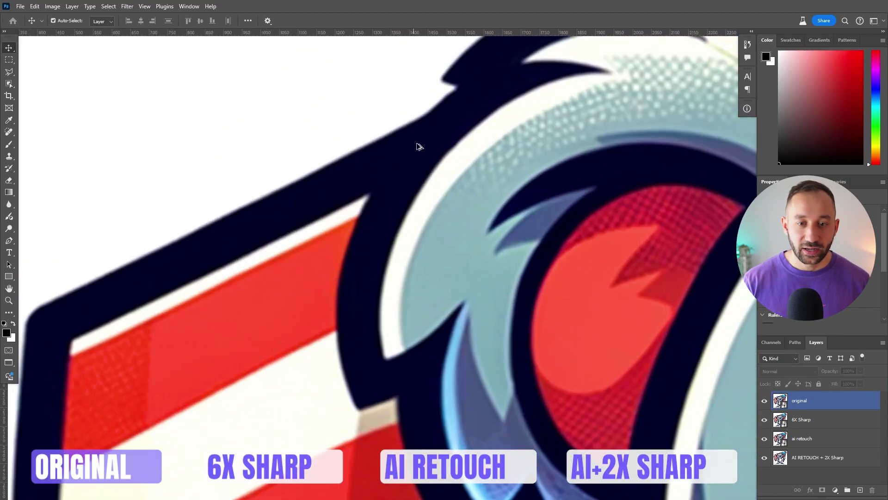
pyautogui.moveTo(518, 85); pyautogui.dragTo(204, 300)
pyautogui.moveTo(616, 163); pyautogui.dragTo(198, 197)
pyautogui.scroll(-1, 250, 199)
pyautogui.scroll(-4, 252, 198)
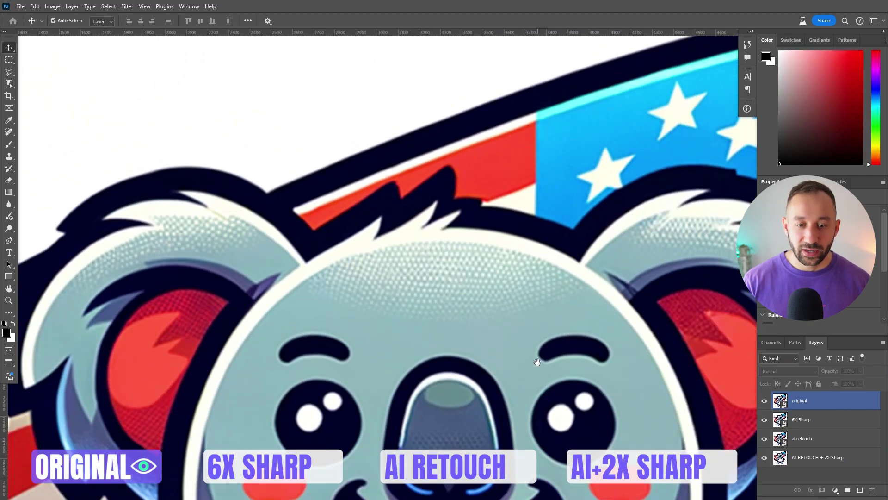
# Examine the dotted shading and line edges on the original koala's forehead, ears, eyes and mouth
pyautogui.moveTo(537, 361); pyautogui.dragTo(478, 291)
pyautogui.scroll(5, 391, 213)
pyautogui.scroll(-6, 383, 222)
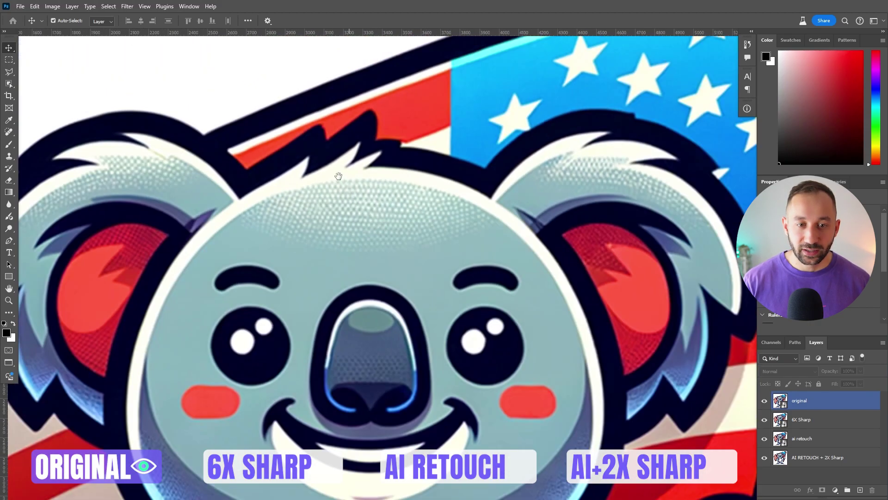
pyautogui.moveTo(339, 177); pyautogui.dragTo(436, 155)
pyautogui.scroll(2, 444, 172)
pyautogui.moveTo(261, 185); pyautogui.dragTo(523, 123)
pyautogui.scroll(3, 466, 155)
pyautogui.scroll(-3, 483, 219)
pyautogui.moveTo(528, 186); pyautogui.dragTo(466, 71)
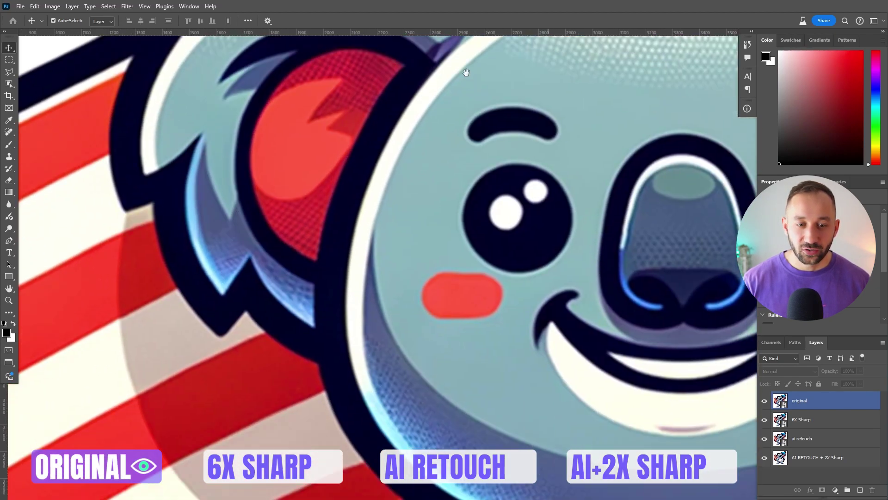
pyautogui.moveTo(660, 351); pyautogui.dragTo(525, 162)
pyautogui.moveTo(466, 102); pyautogui.dragTo(632, 331)
pyautogui.scroll(-3, 631, 331)
pyautogui.scroll(-2, 527, 194)
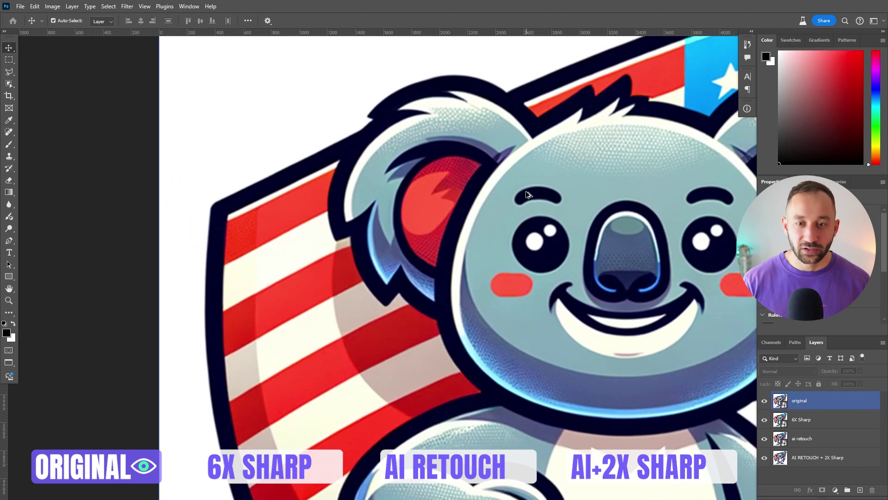
pyautogui.moveTo(558, 94); pyautogui.dragTo(462, 151)
pyautogui.click(525, 261)
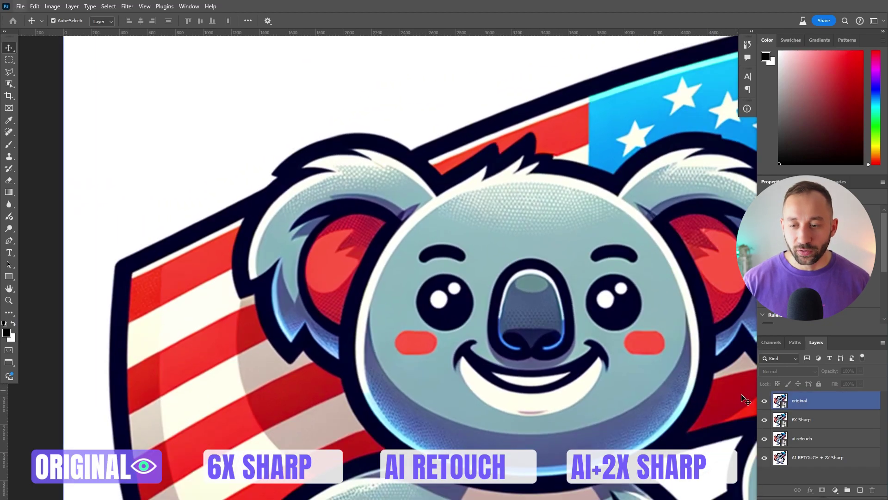
# Hide the original layer and select the 6X Sharp layer
pyautogui.click(806, 421)
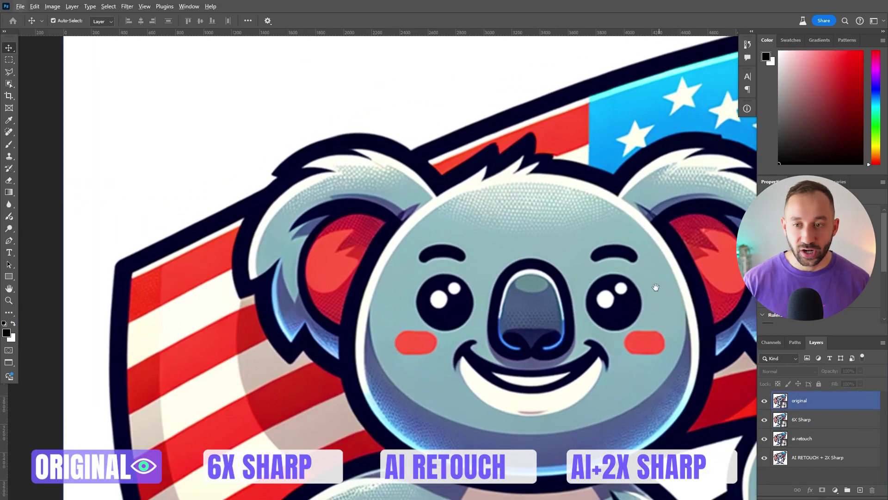
pyautogui.moveTo(656, 287); pyautogui.dragTo(608, 295)
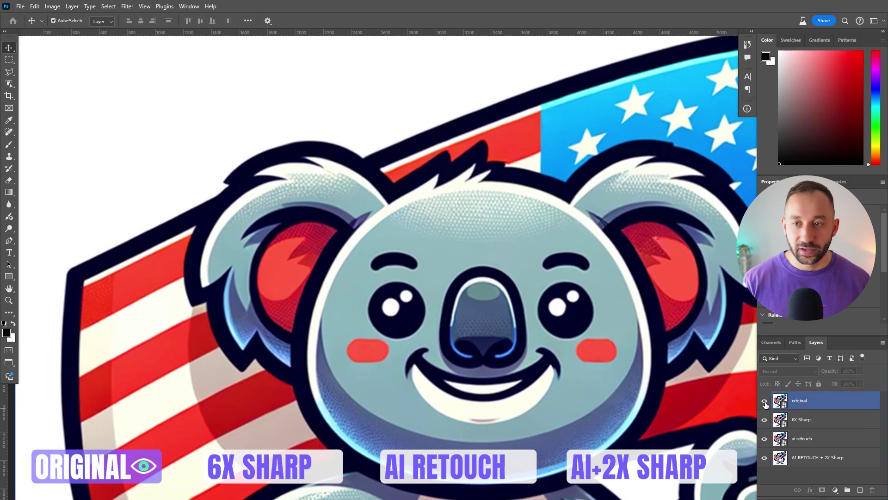
pyautogui.click(764, 401)
pyautogui.click(807, 419)
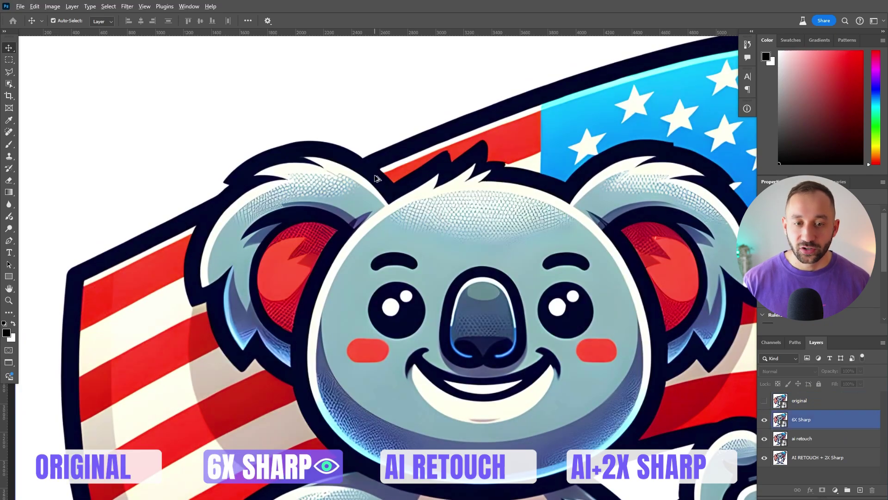
# Examine the 6X Sharp version's dotted shading and outlines on the koala's forehead and left ear
pyautogui.scroll(3, 464, 216)
pyautogui.scroll(2, 464, 218)
pyautogui.scroll(2, 458, 197)
pyautogui.scroll(-2, 458, 197)
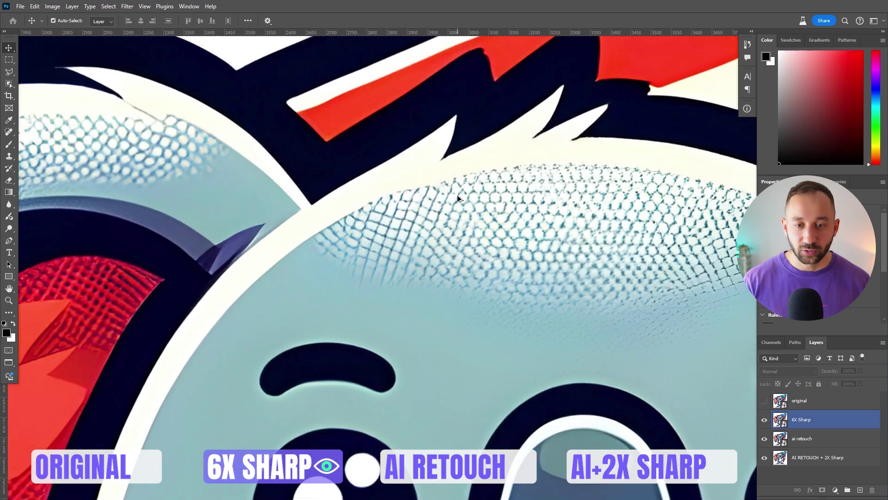
pyautogui.moveTo(168, 211); pyautogui.dragTo(587, 171)
pyautogui.scroll(3, 418, 172)
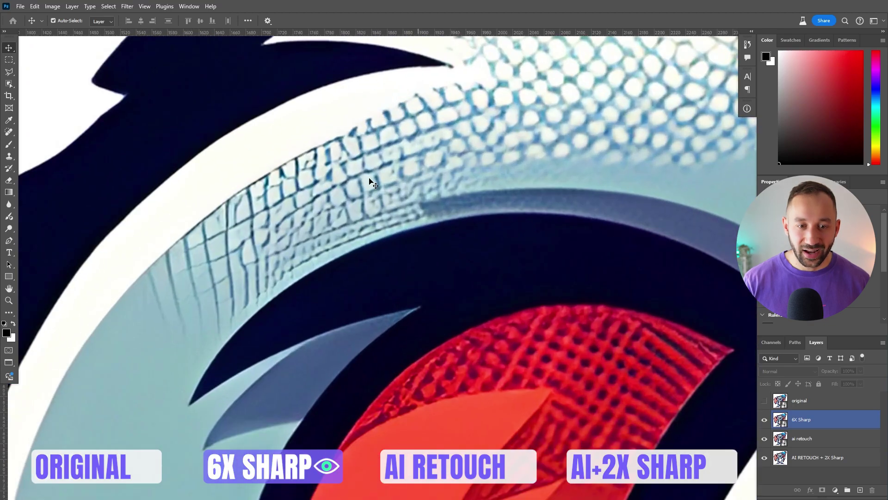
pyautogui.scroll(-2, 375, 186)
pyautogui.moveTo(511, 184); pyautogui.dragTo(456, 249)
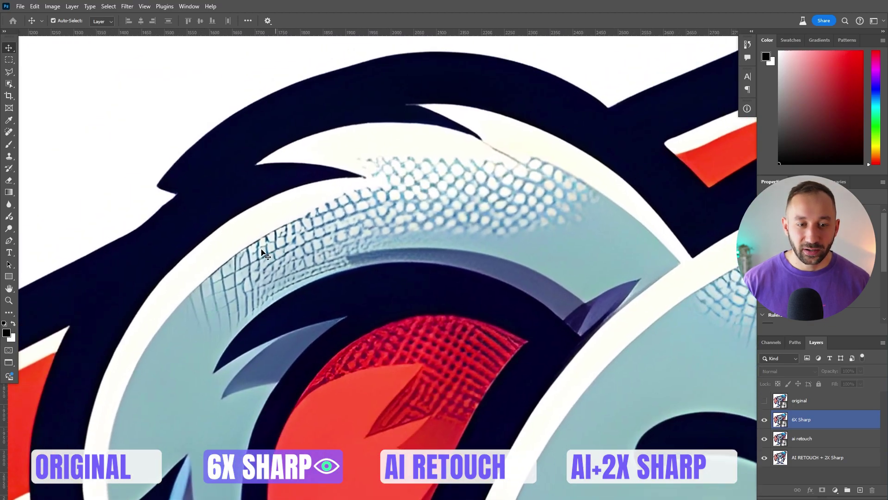
pyautogui.scroll(-1, 352, 223)
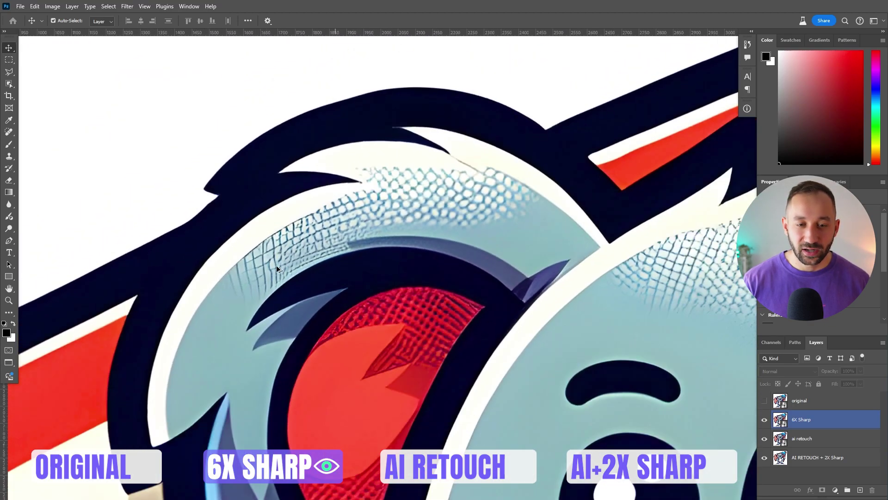
pyautogui.scroll(2, 277, 269)
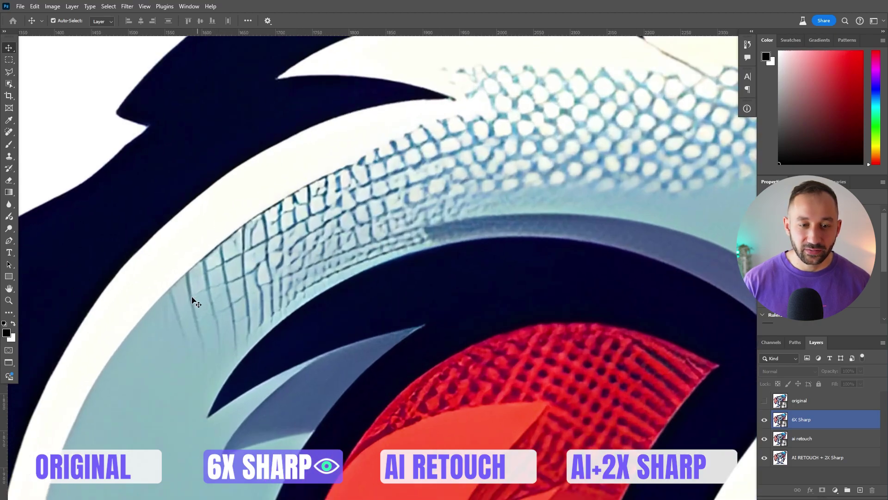
pyautogui.scroll(-2, 426, 260)
pyautogui.scroll(-2, 582, 327)
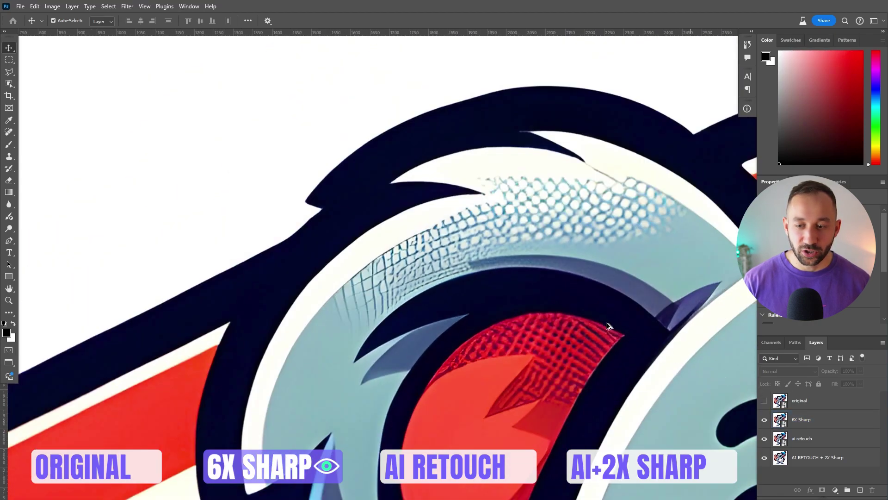
# Show and hide the original layer to compare its ear shading with the 6X Sharp version
pyautogui.scroll(1, 608, 326)
pyautogui.click(765, 401)
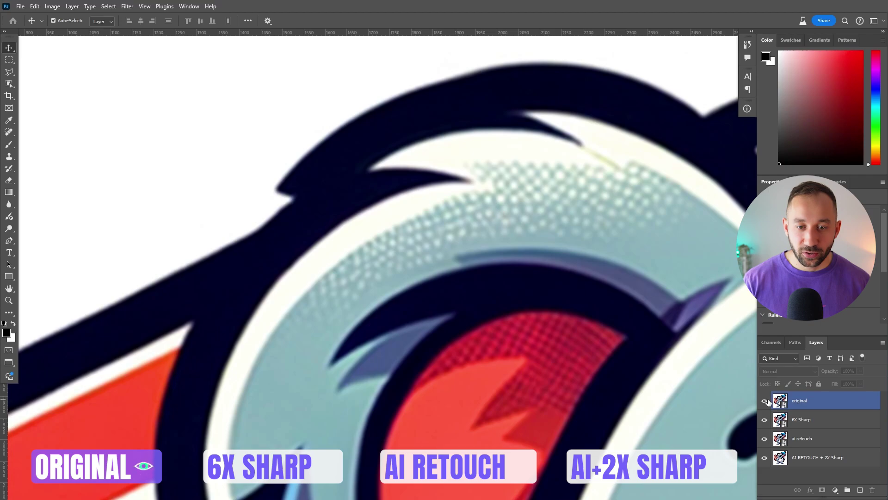
pyautogui.click(766, 401)
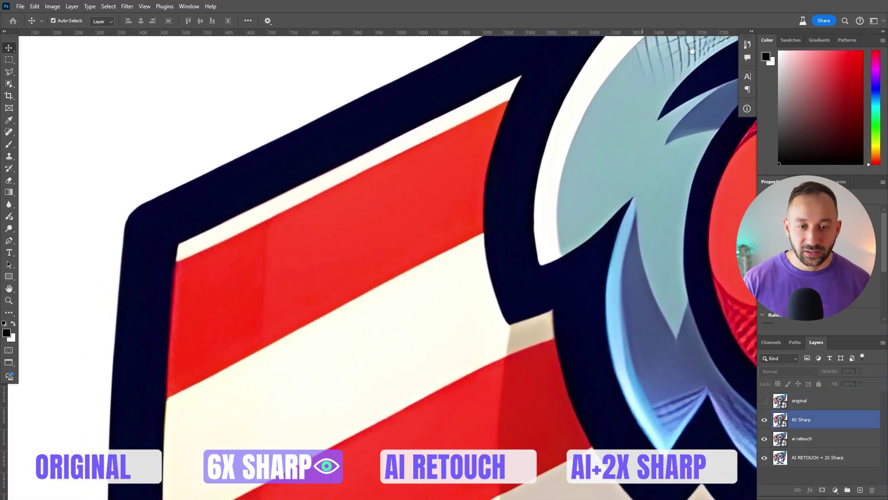
# Compare the flag's corner outline and red-and-white stripe edges on the 6X Sharp version against the original layer
pyautogui.scroll(3, 237, 158)
pyautogui.scroll(-3, 353, 184)
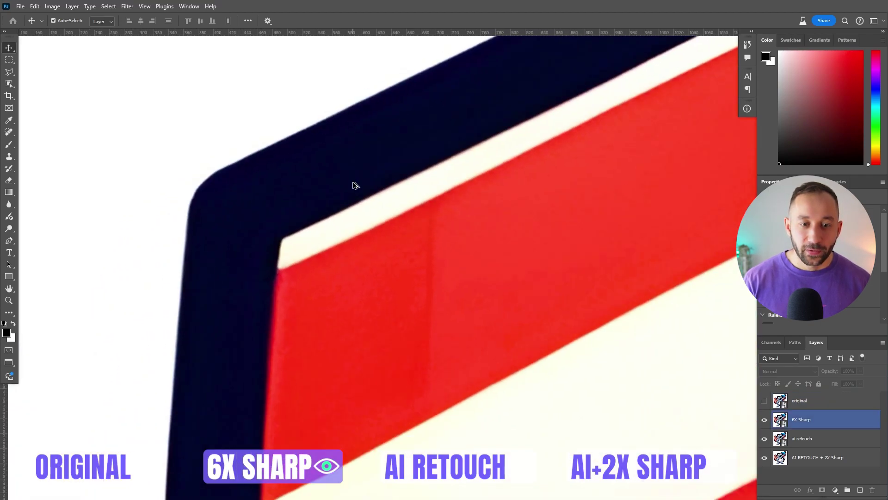
pyautogui.scroll(3, 436, 251)
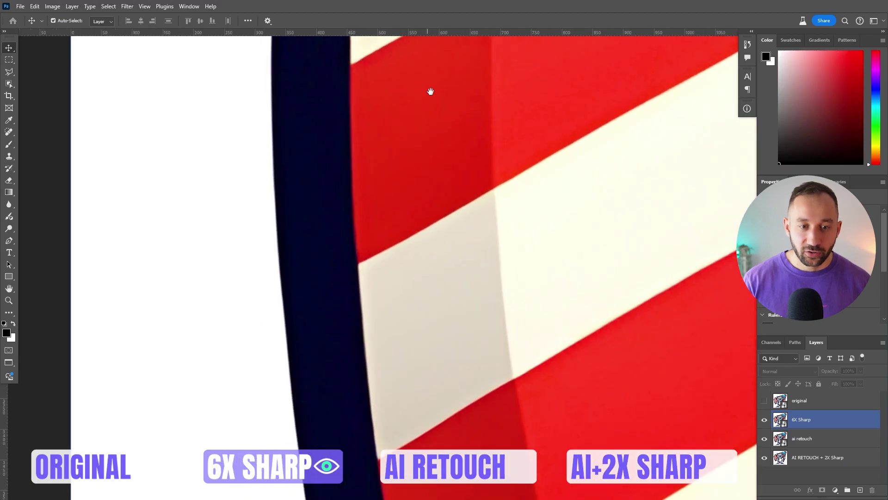
pyautogui.moveTo(430, 91); pyautogui.dragTo(364, 180)
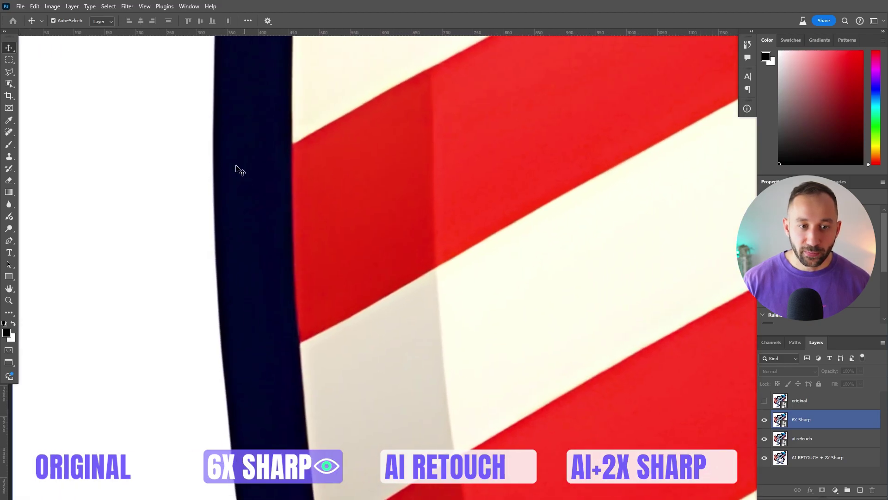
pyautogui.click(742, 311)
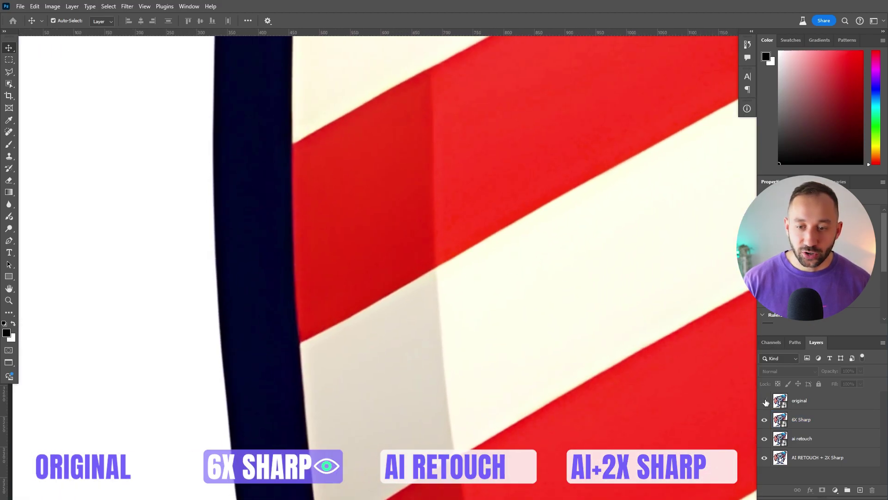
pyautogui.click(765, 401)
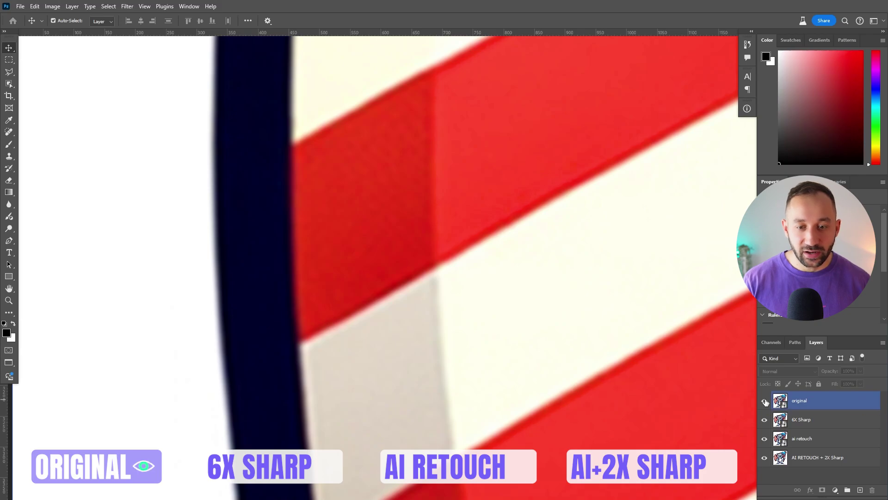
pyautogui.click(765, 402)
pyautogui.click(537, 237)
pyautogui.scroll(-6, 537, 237)
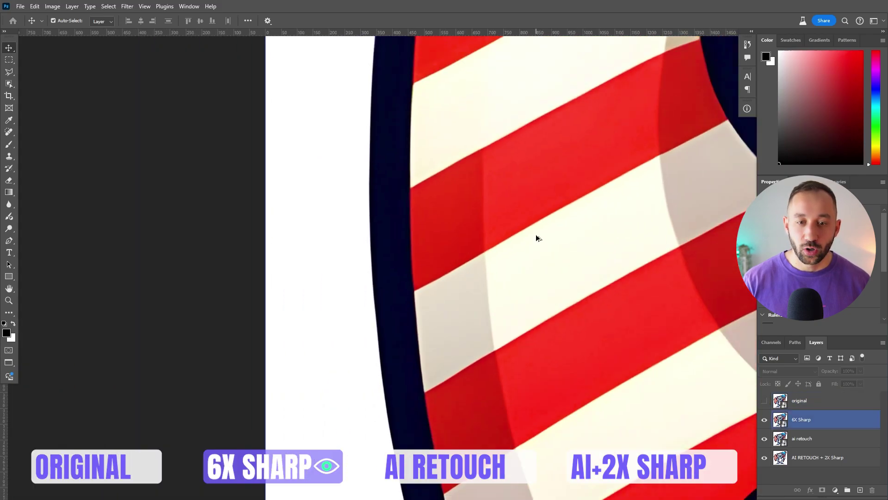
# Examine the 6X Sharp version's dotted shading and outlines on the koala's legs, belly and the fist beside the flag
pyautogui.moveTo(695, 269); pyautogui.dragTo(310, 250)
pyautogui.scroll(-5, 439, 249)
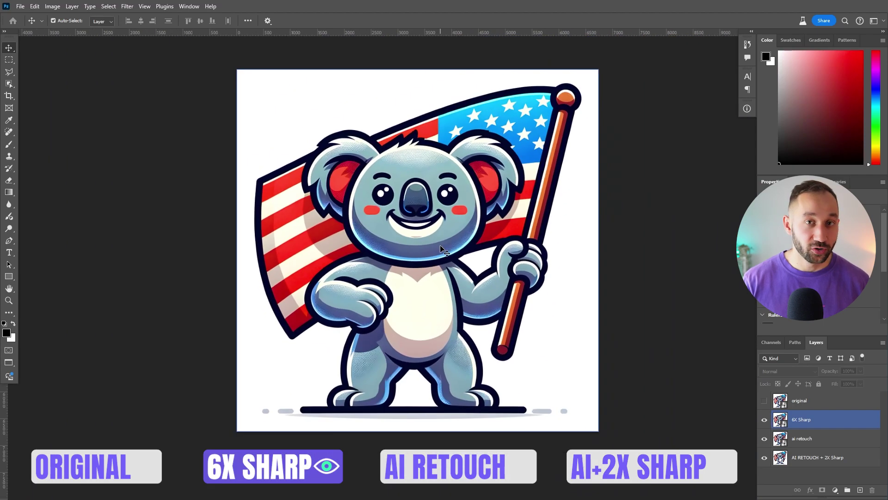
pyautogui.moveTo(578, 303); pyautogui.dragTo(550, 249)
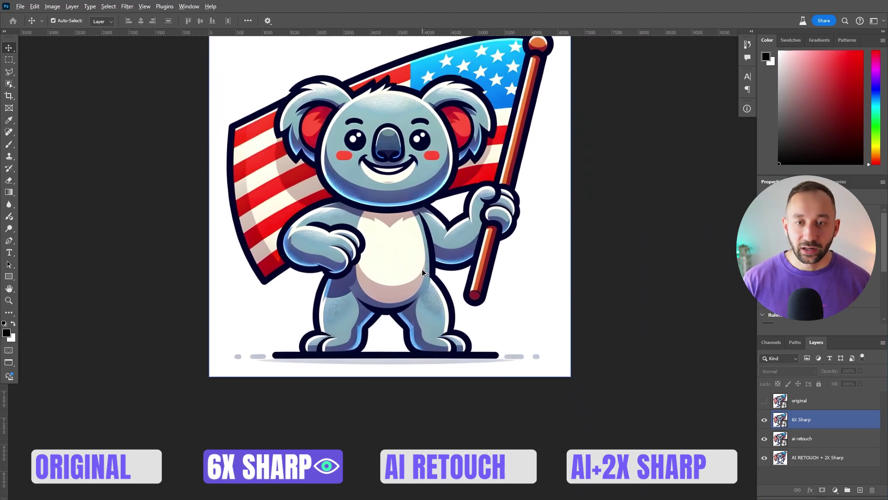
pyautogui.scroll(6, 423, 273)
pyautogui.scroll(-3, 475, 341)
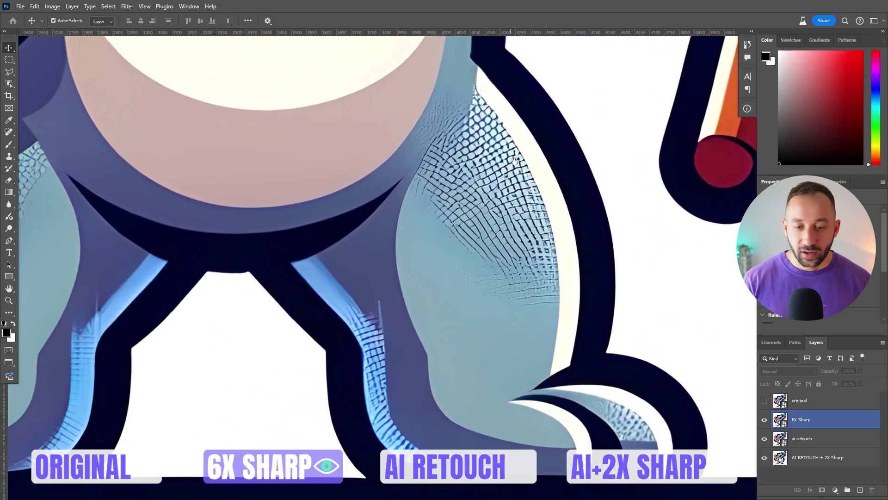
pyautogui.scroll(5, 451, 199)
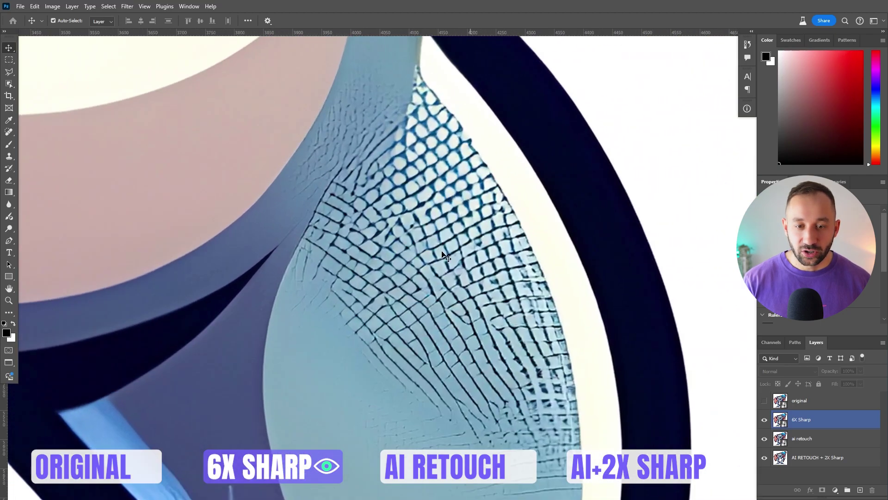
pyautogui.scroll(-3, 390, 227)
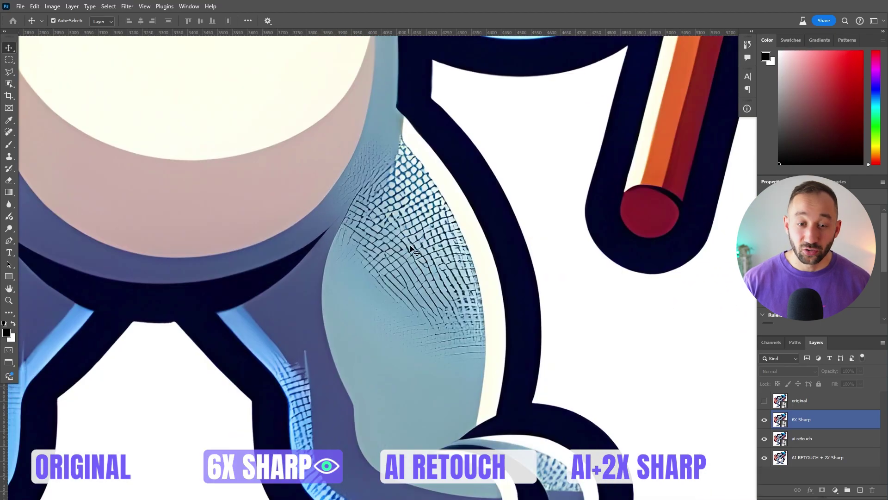
pyautogui.moveTo(192, 242); pyautogui.dragTo(584, 200)
pyautogui.moveTo(442, 90); pyautogui.dragTo(476, 333)
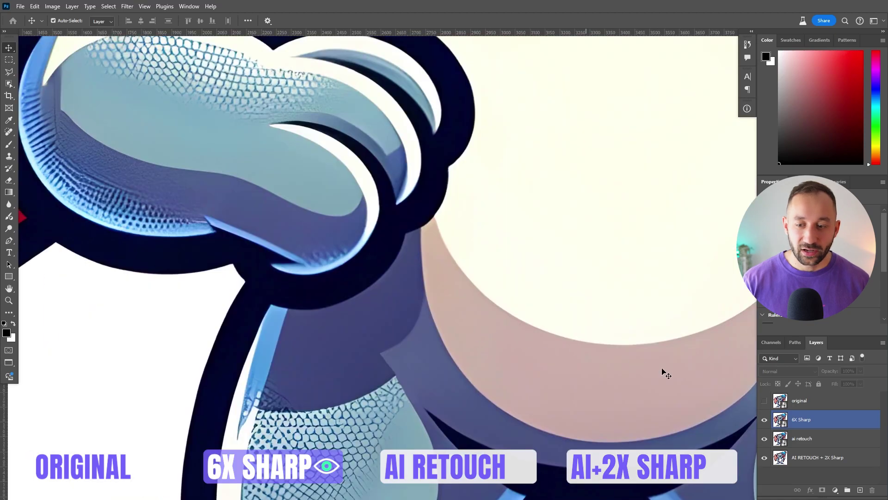
pyautogui.scroll(-1, 434, 265)
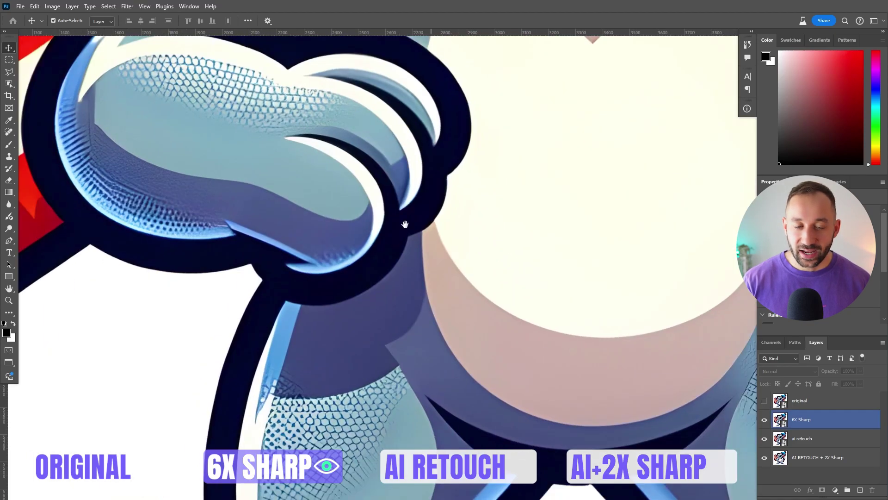
pyautogui.moveTo(265, 131); pyautogui.dragTo(384, 211)
# Toggle the 6X Sharp layer to compare ear and forehead shading with the AI retouch, leave it hidden and select the ai retouch layer
pyautogui.click(805, 419)
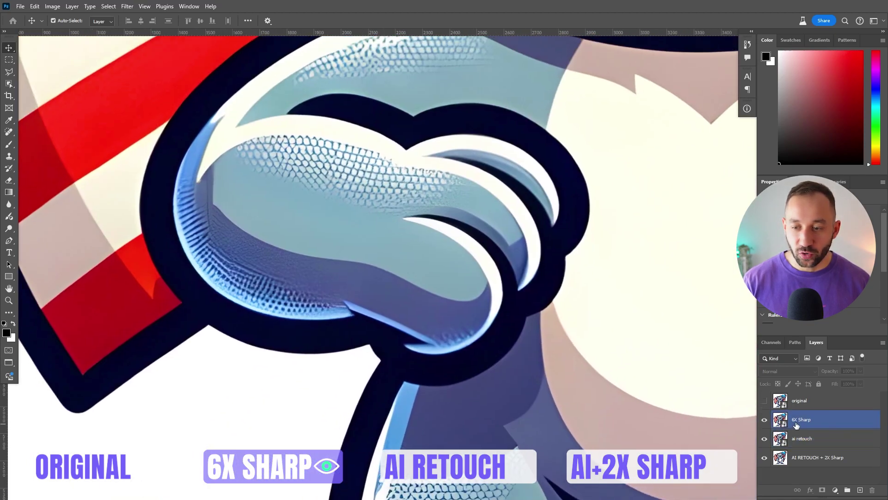
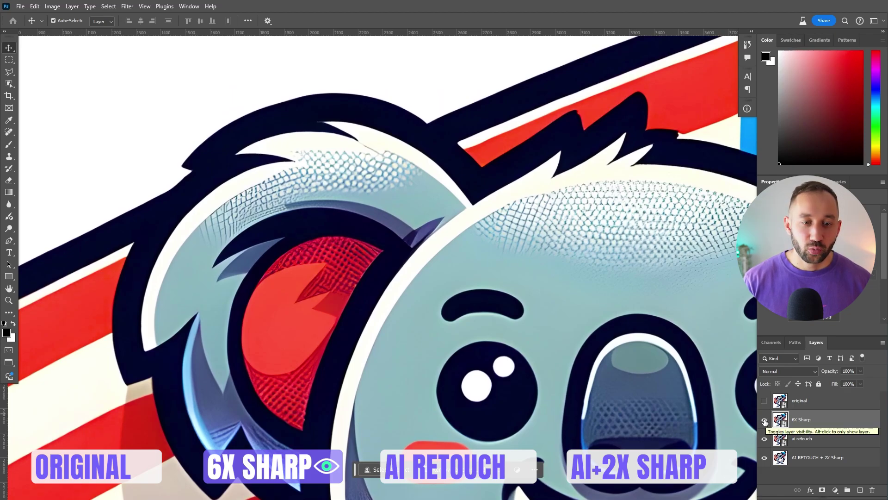
pyautogui.click(765, 421)
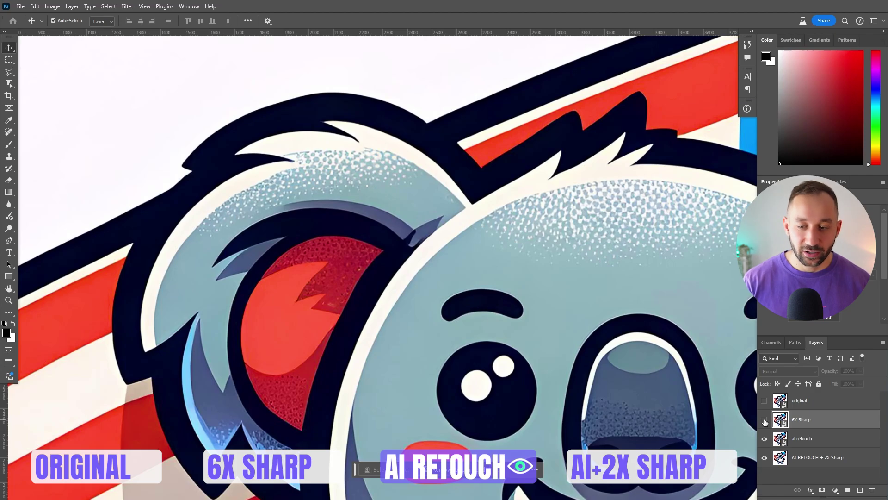
pyautogui.click(765, 421)
pyautogui.click(764, 421)
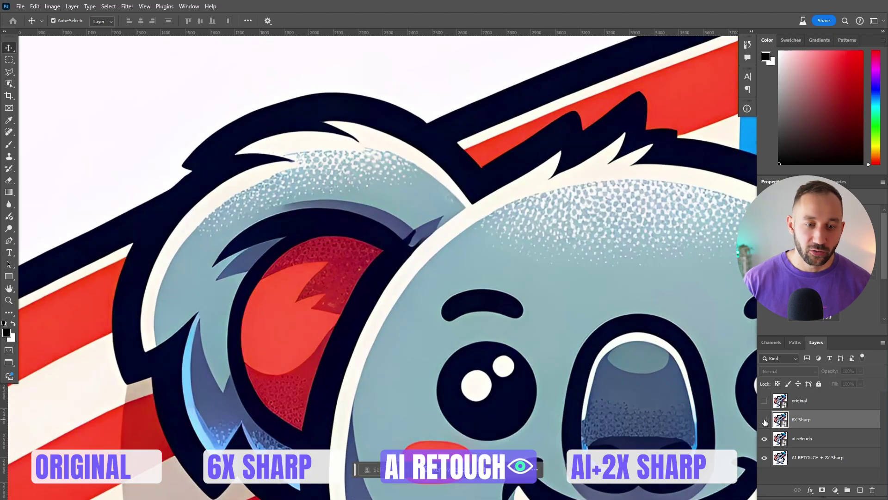
pyautogui.click(764, 421)
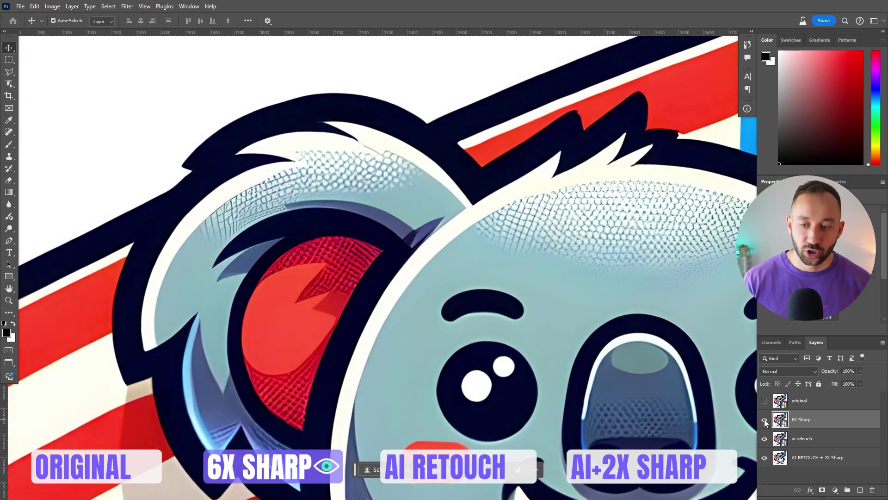
pyautogui.click(765, 422)
pyautogui.click(796, 441)
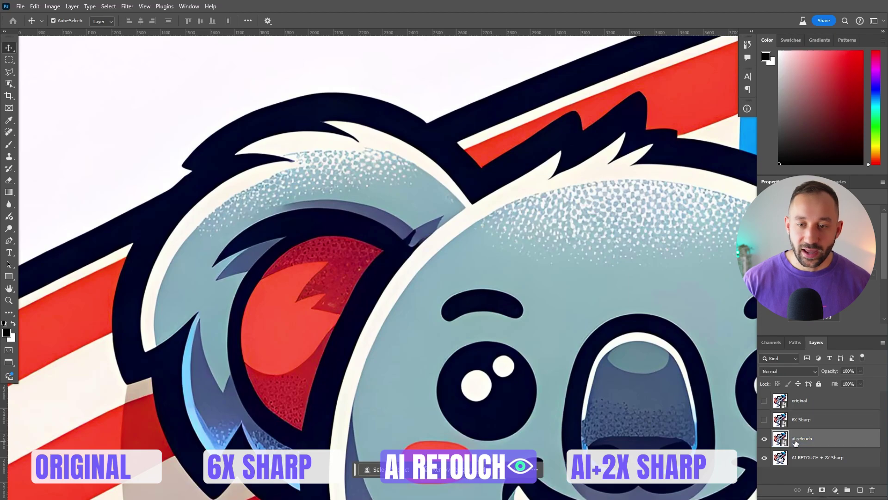
# Show and hide the original layer to compare its ear and forehead shading with the ai retouch version
pyautogui.click(764, 401)
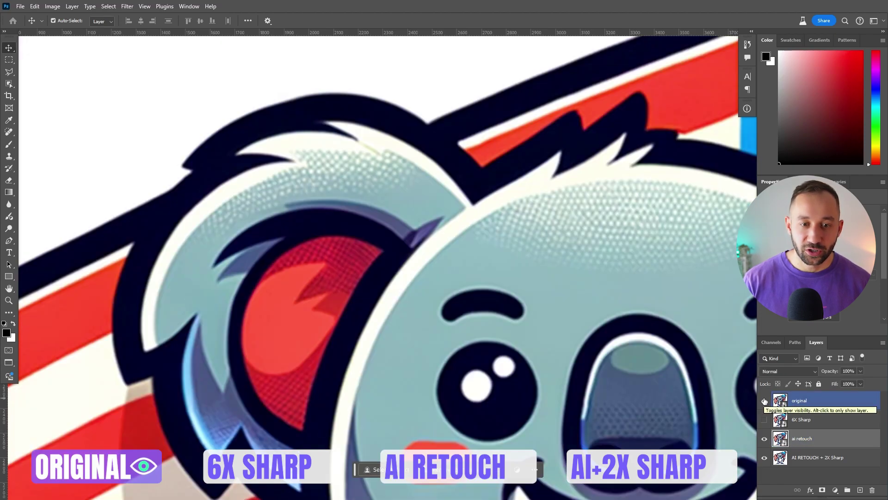
pyautogui.click(764, 401)
pyautogui.click(764, 401)
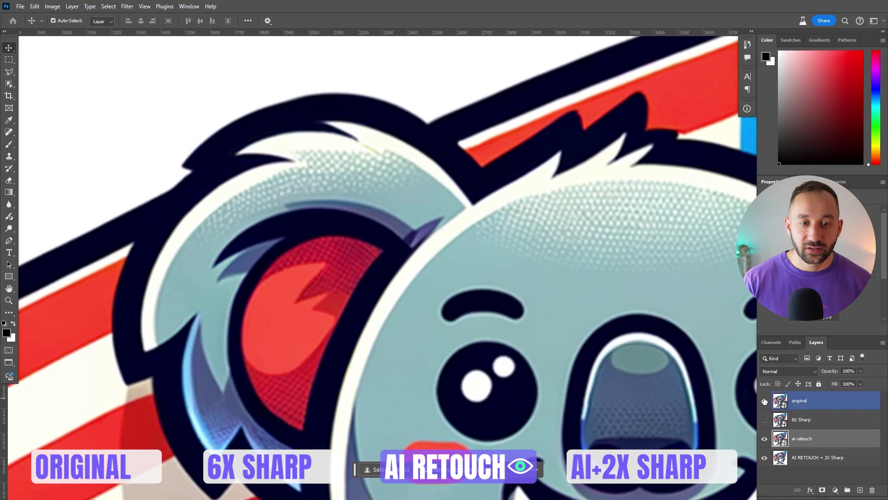
pyautogui.click(765, 400)
# Examine the ai retouch version's dotted shading up close on the koala's ear and forehead
pyautogui.scroll(3, 325, 165)
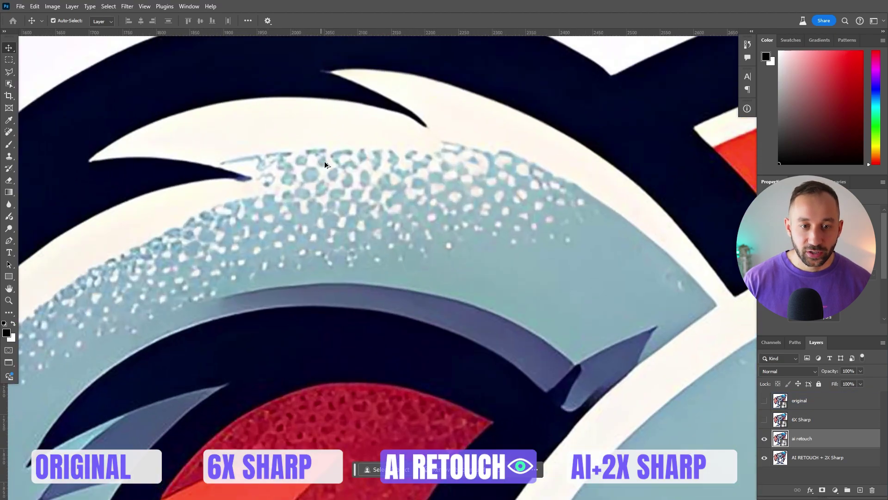
pyautogui.scroll(-4, 338, 263)
pyautogui.moveTo(456, 363); pyautogui.dragTo(278, 236)
pyautogui.scroll(-1, 278, 236)
pyautogui.scroll(3, 391, 202)
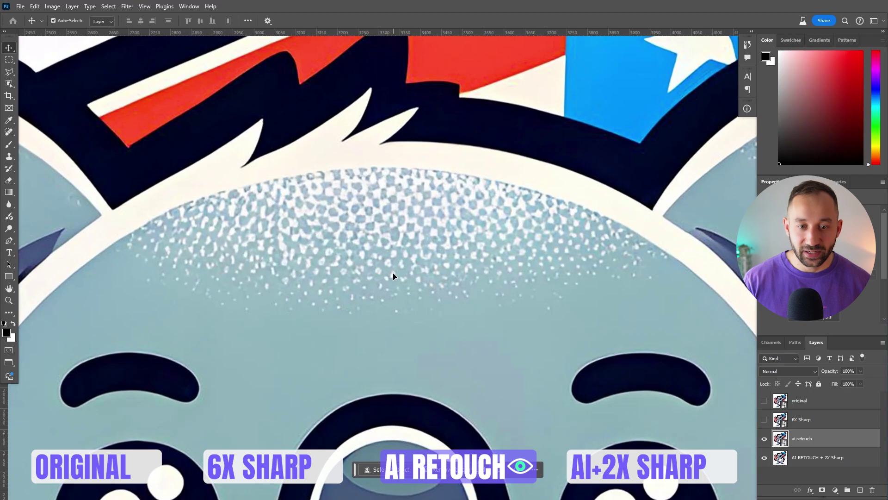
# Examine the ai retouch version's shading and outlines on the flag-holding hand and the koala's legs
pyautogui.moveTo(595, 371); pyautogui.dragTo(307, 97)
pyautogui.moveTo(540, 290); pyautogui.dragTo(257, 36)
pyautogui.scroll(-2, 287, 94)
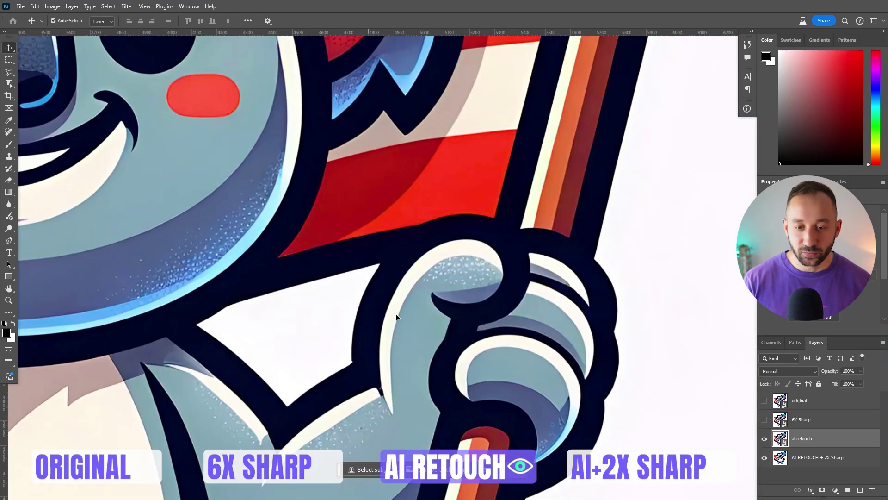
pyautogui.moveTo(396, 317); pyautogui.dragTo(319, 55)
pyautogui.moveTo(291, 301); pyautogui.dragTo(432, 57)
pyautogui.moveTo(526, 296); pyautogui.dragTo(573, 373)
pyautogui.scroll(3, 237, 102)
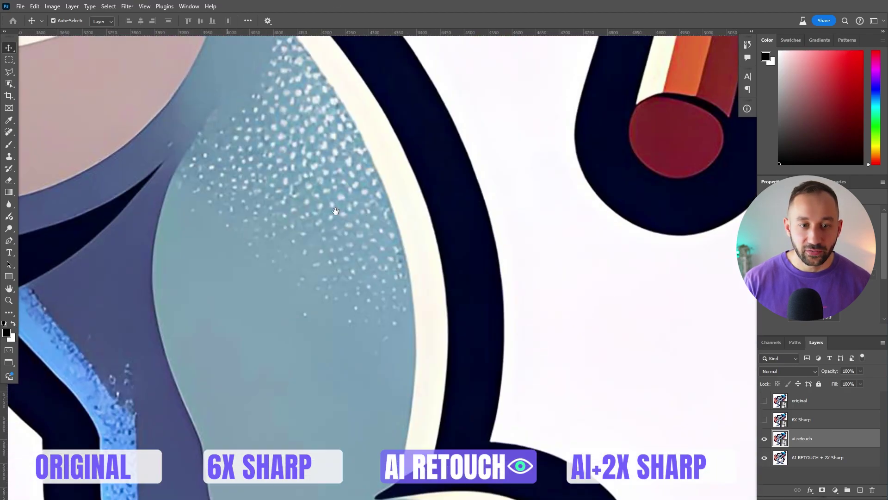
pyautogui.scroll(-3, 336, 211)
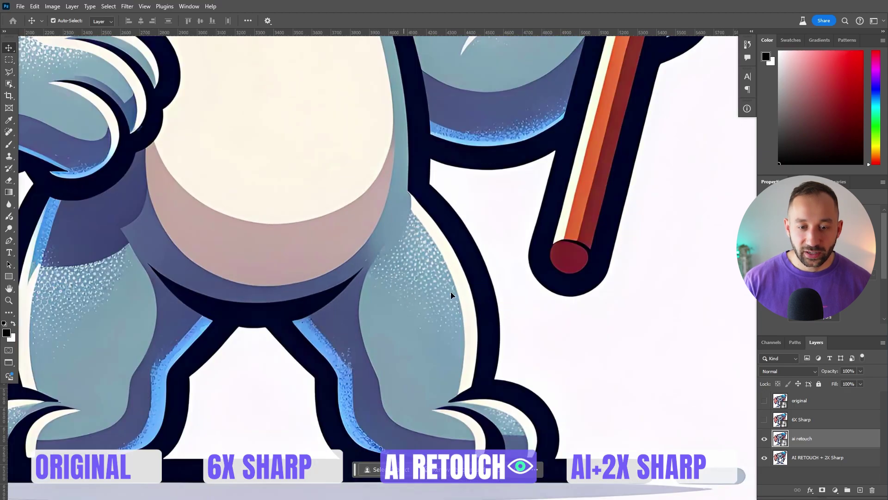
# Show and hide the original layer to compare the leg's dotted shading with the ai retouch version
pyautogui.scroll(2, 427, 275)
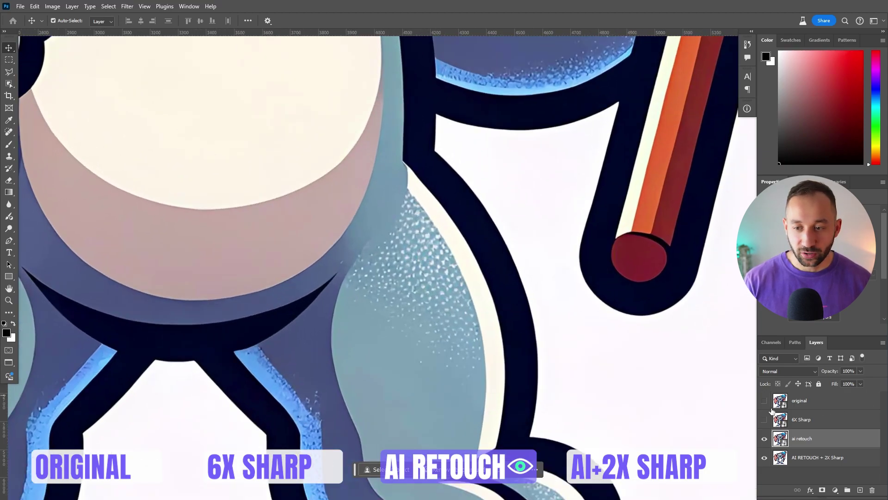
pyautogui.click(765, 401)
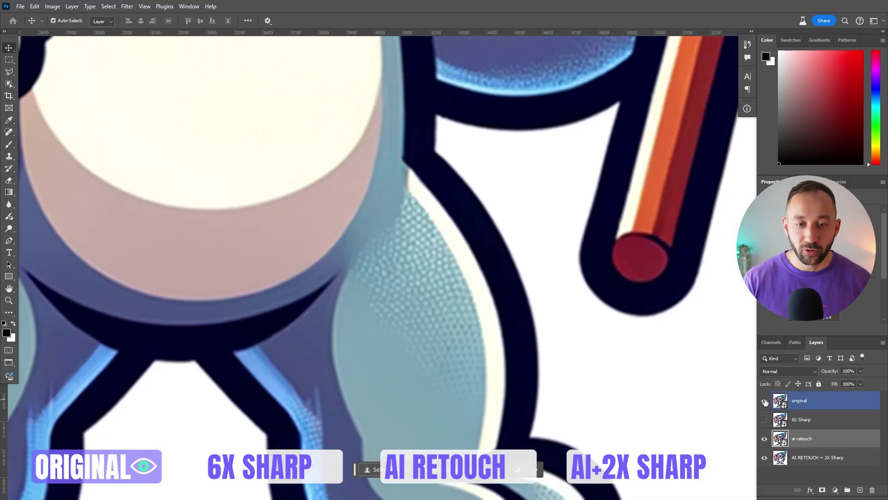
pyautogui.click(765, 401)
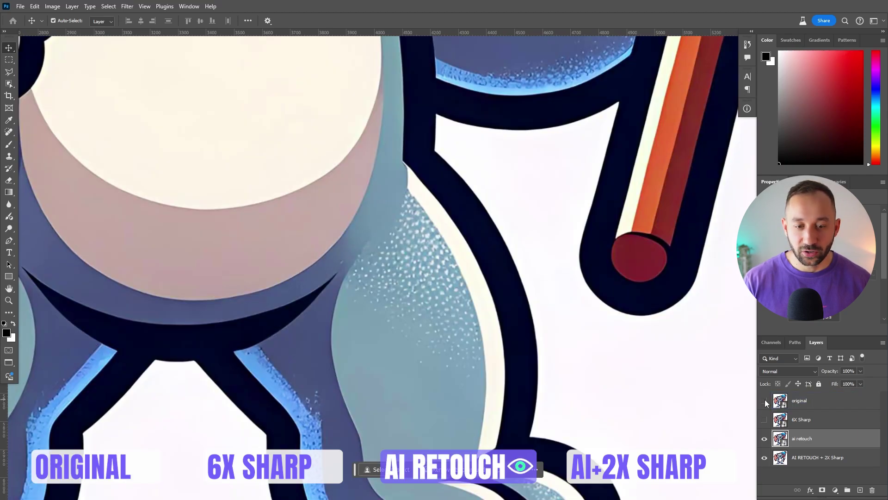
pyautogui.click(765, 401)
# Inspect the ai retouch version's lower body and toggle the 6X Sharp layer to compare the leg's dotted shading
pyautogui.scroll(3, 476, 395)
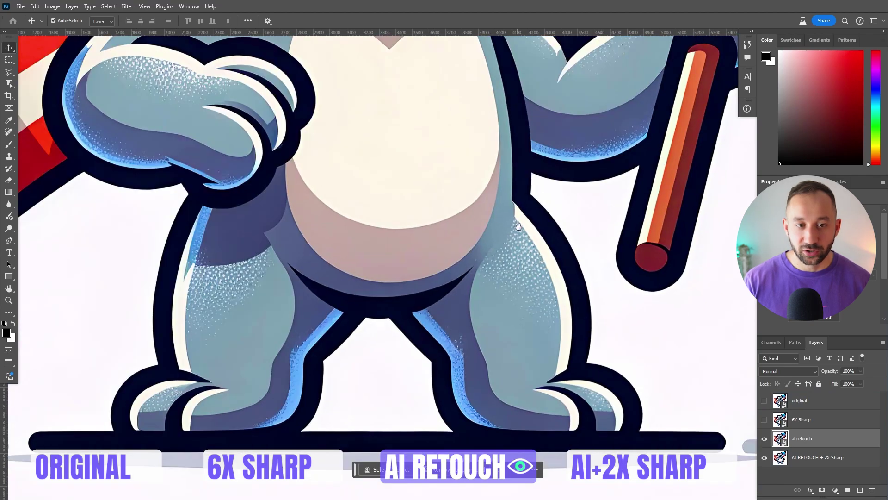
pyautogui.moveTo(600, 323); pyautogui.dragTo(567, 335)
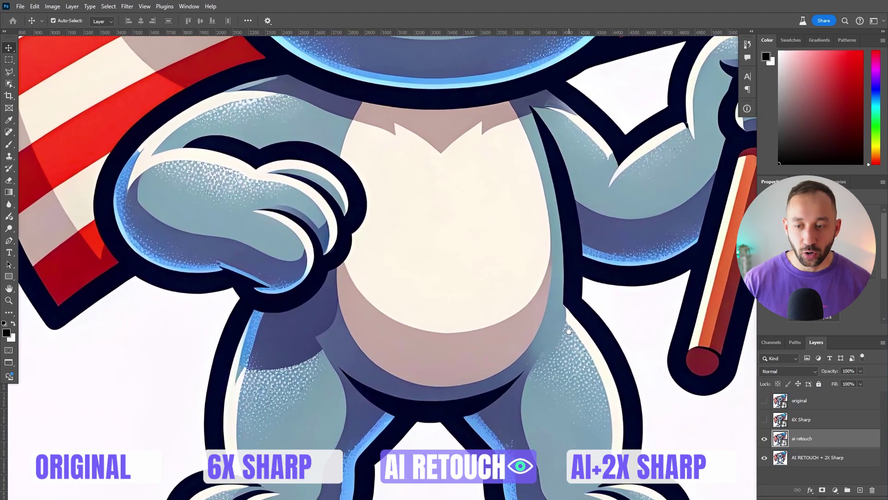
pyautogui.scroll(2, 511, 320)
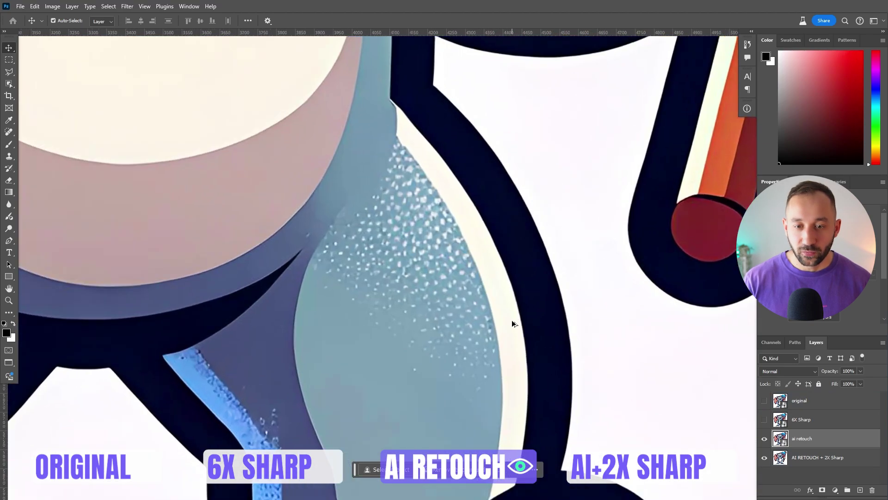
pyautogui.scroll(-1, 512, 320)
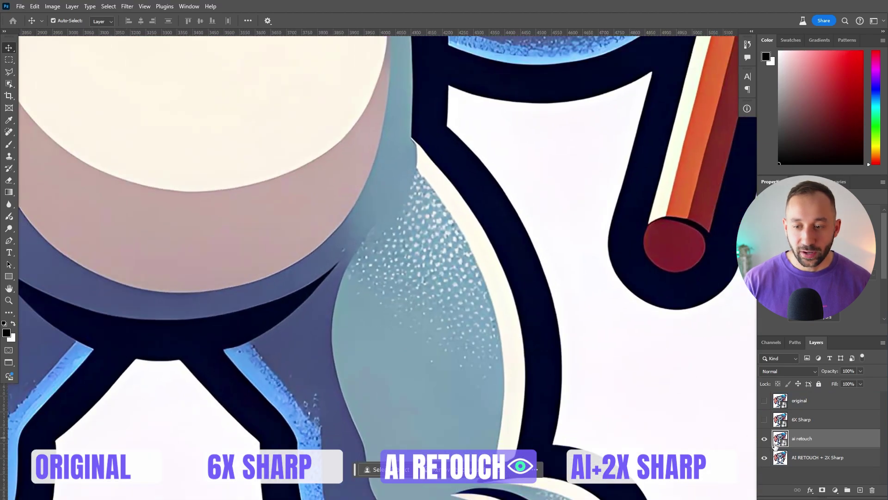
pyautogui.click(764, 421)
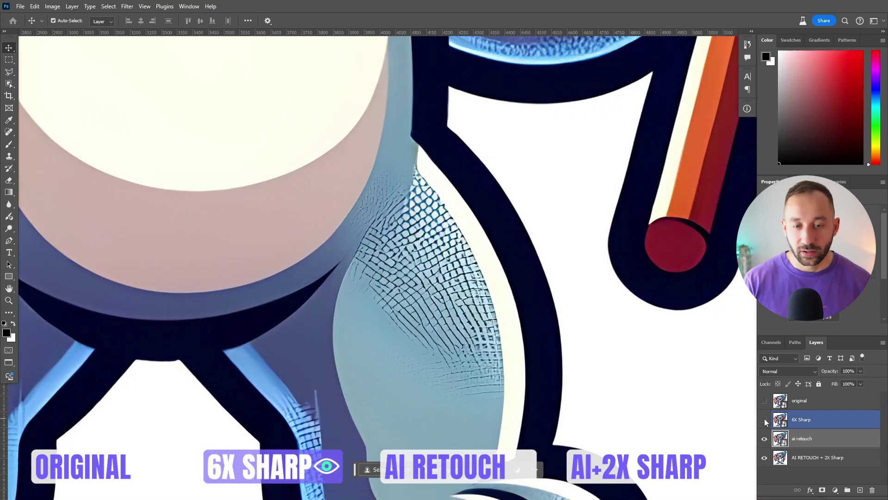
pyautogui.click(765, 419)
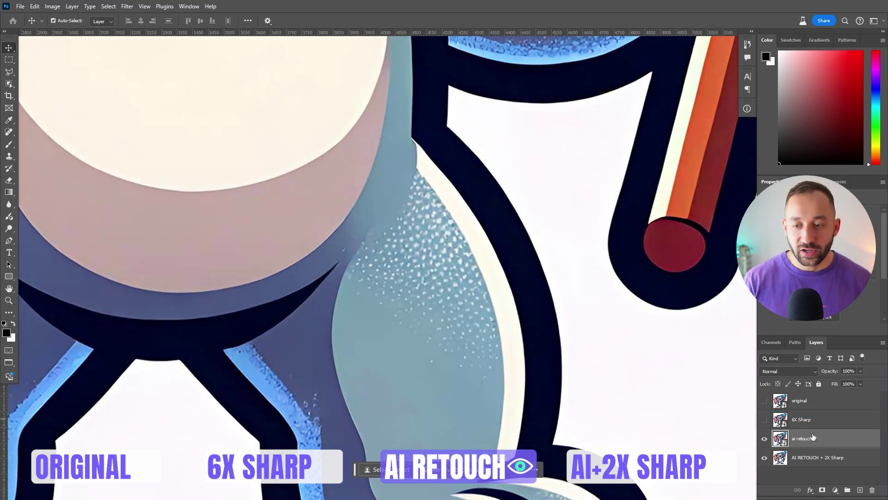
# Return to the full koala illustration and toggle the 6X Sharp layer to compare it with the ai retouch version
pyautogui.scroll(-9, 555, 274)
pyautogui.click(616, 428)
pyautogui.click(507, 327)
pyautogui.moveTo(615, 216)
pyautogui.mouseDown()
pyautogui.moveTo(507, 326)
pyautogui.moveTo(526, 315)
pyautogui.mouseUp()
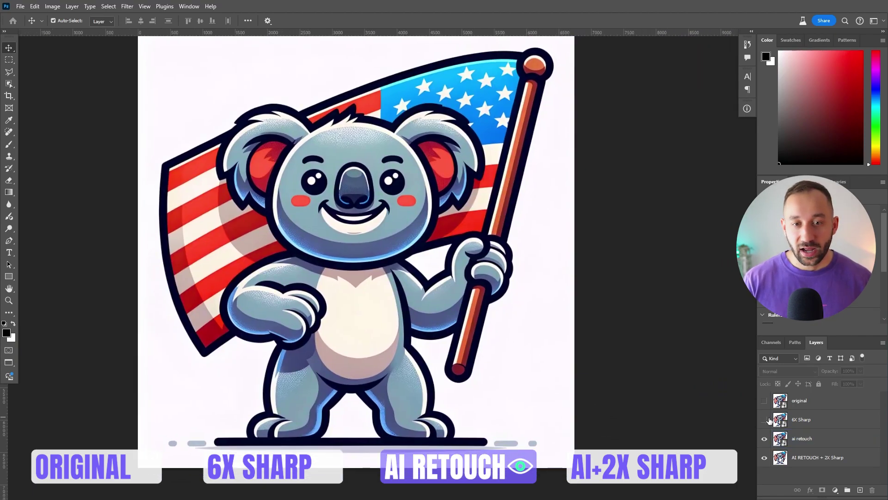
pyautogui.click(766, 420)
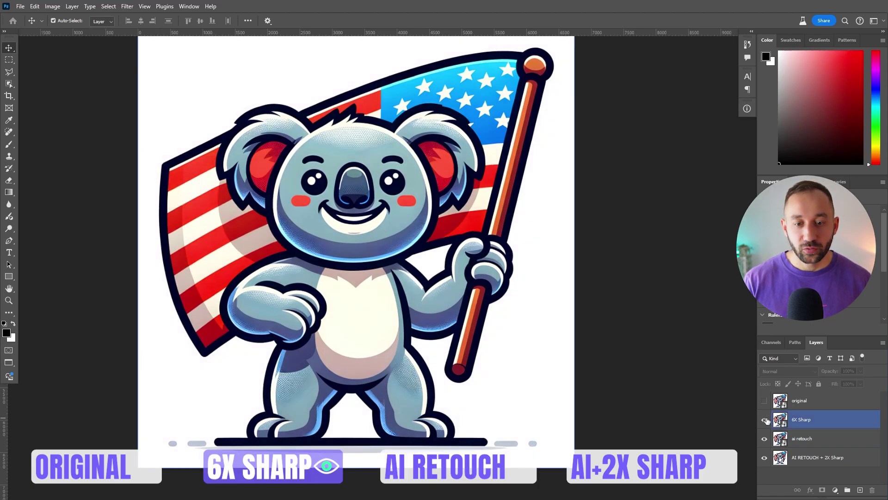
pyautogui.click(765, 420)
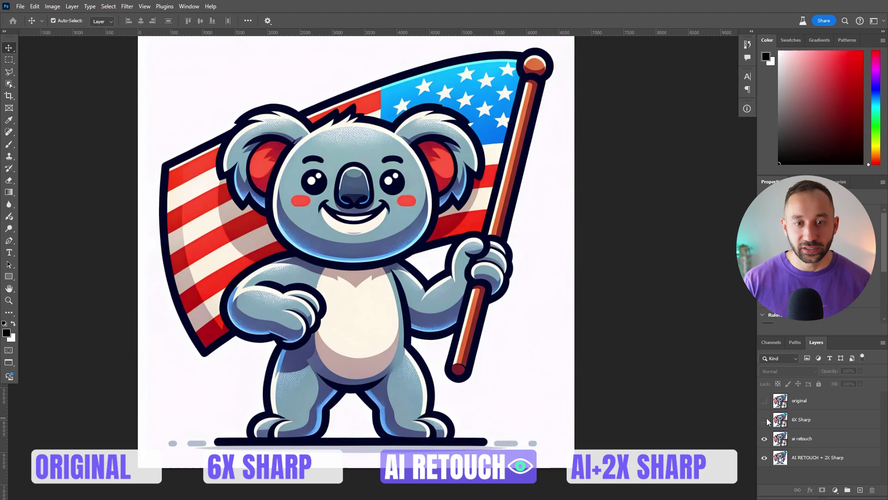
# Show and hide the original layer repeatedly to compare the whole illustration with the ai retouch version
pyautogui.click(765, 401)
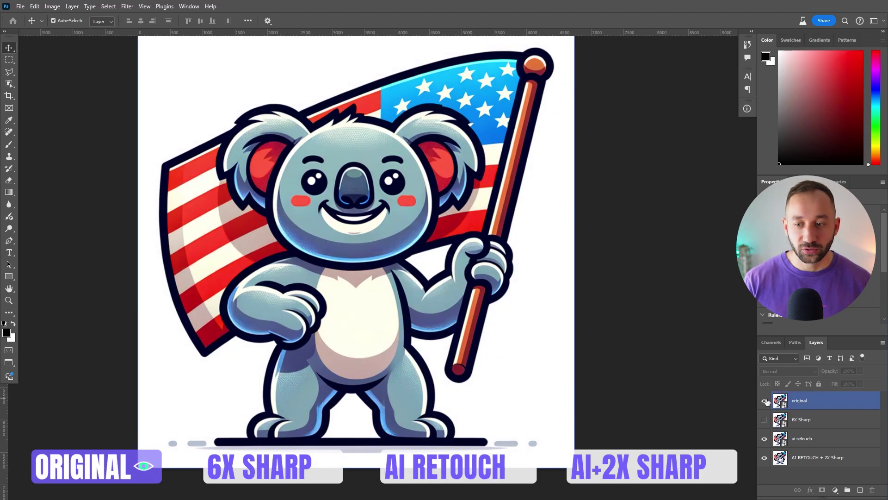
pyautogui.click(766, 401)
pyautogui.click(766, 401)
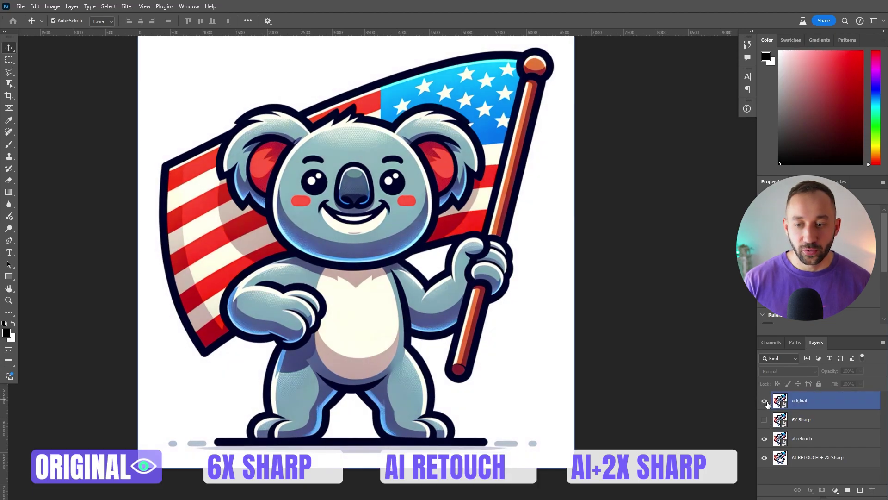
pyautogui.click(764, 402)
pyautogui.click(765, 401)
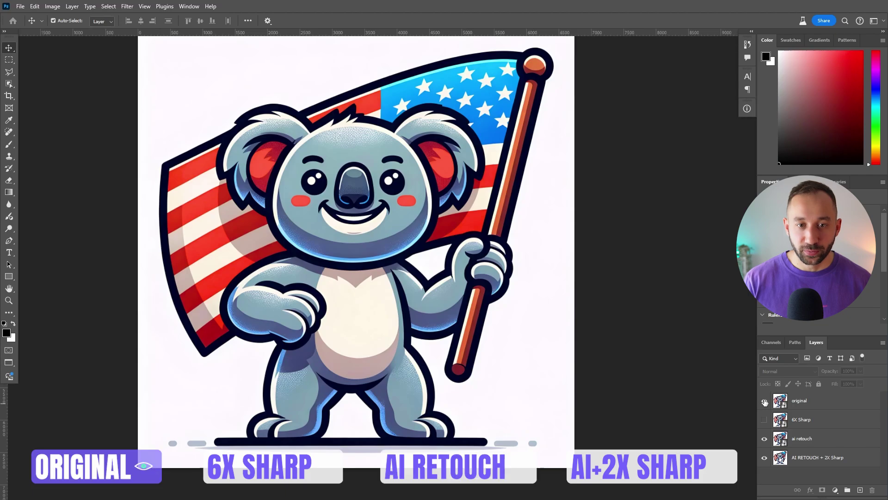
pyautogui.click(765, 402)
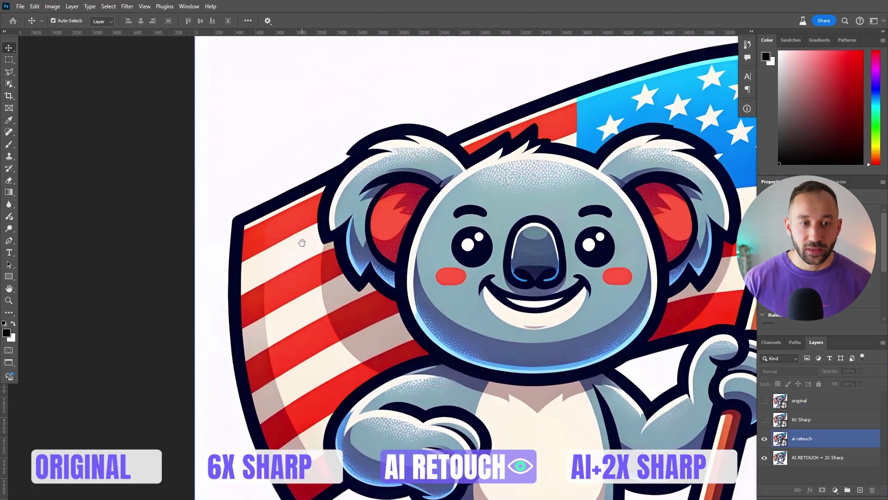
# Examine the ai retouch version's outline, edges and stripe colours up close at the flag's upper corner
pyautogui.scroll(4, 260, 220)
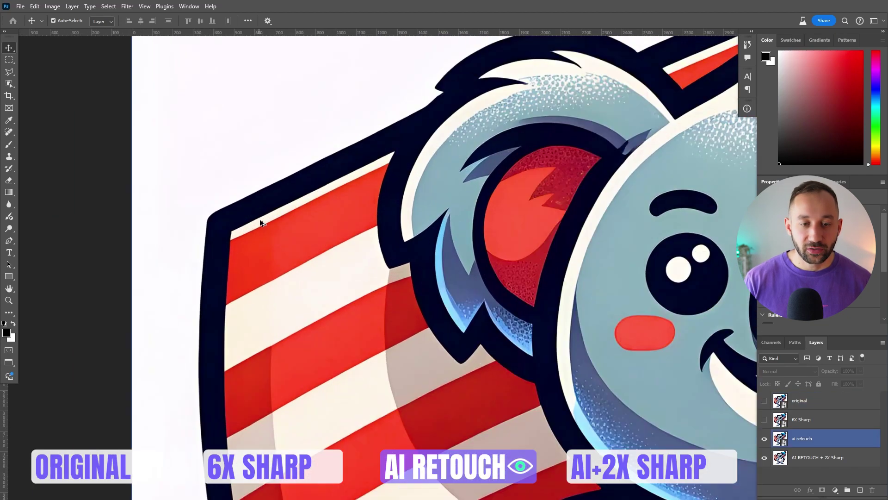
pyautogui.scroll(5, 260, 218)
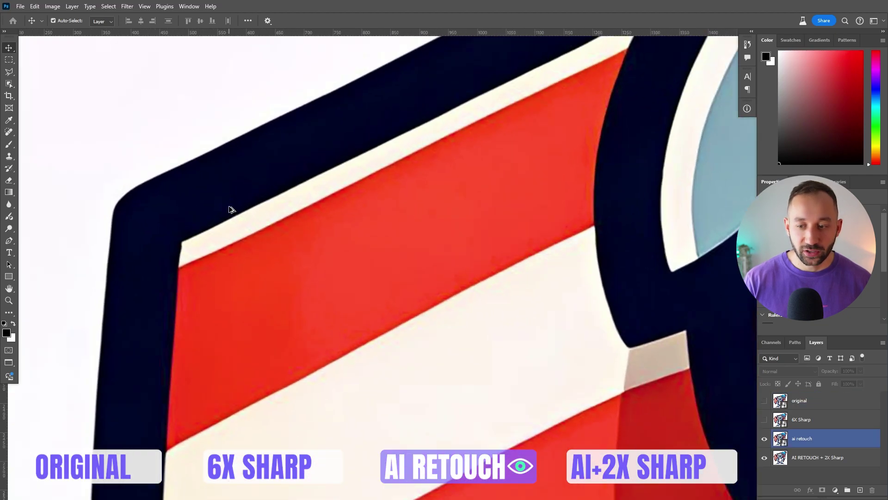
pyautogui.scroll(-3, 232, 210)
pyautogui.scroll(2, 233, 211)
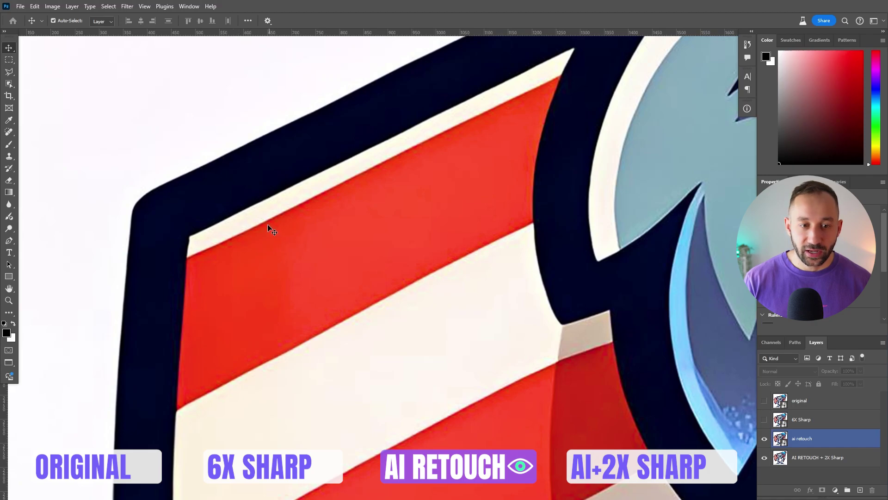
pyautogui.scroll(4, 244, 212)
pyautogui.scroll(-2, 346, 197)
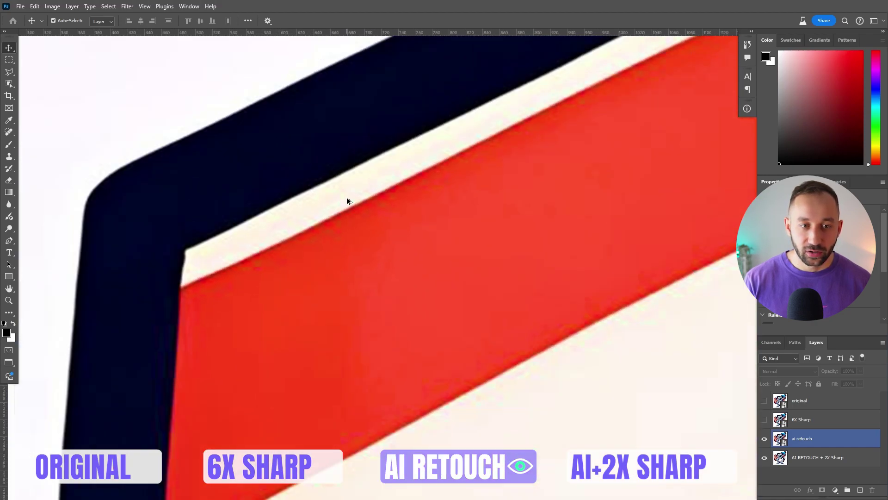
pyautogui.scroll(-1, 347, 200)
pyautogui.moveTo(566, 269); pyautogui.dragTo(466, 172)
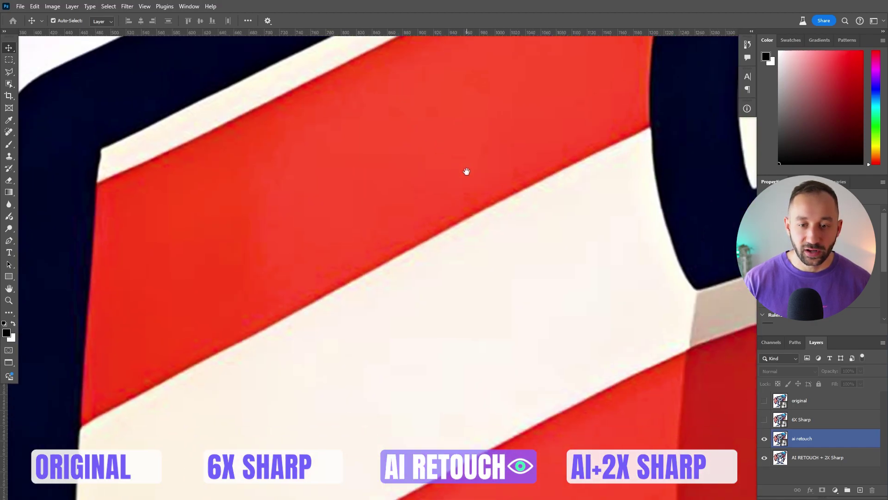
pyautogui.moveTo(381, 363); pyautogui.dragTo(453, 207)
# Show and hide the 6X Sharp layer to compare the flag corner's edges with the ai retouch version
pyautogui.click(759, 418)
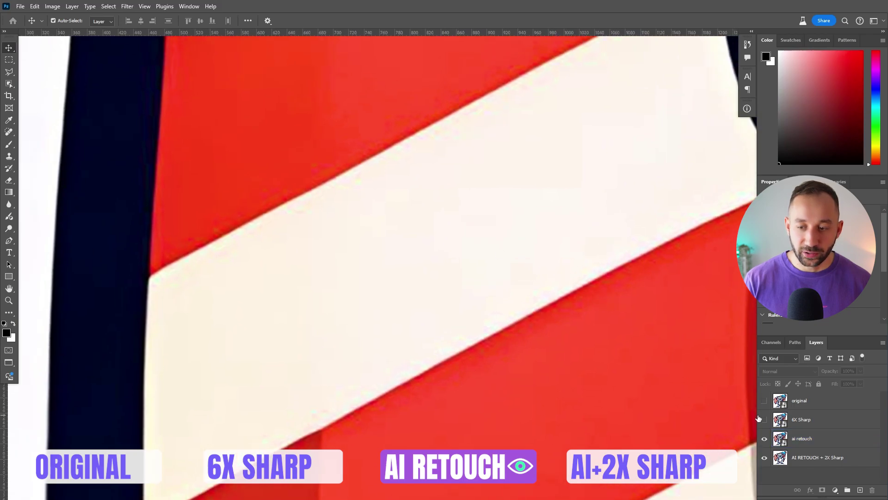
pyautogui.click(765, 420)
pyautogui.moveTo(396, 135); pyautogui.dragTo(458, 348)
pyautogui.moveTo(197, 176); pyautogui.dragTo(195, 199)
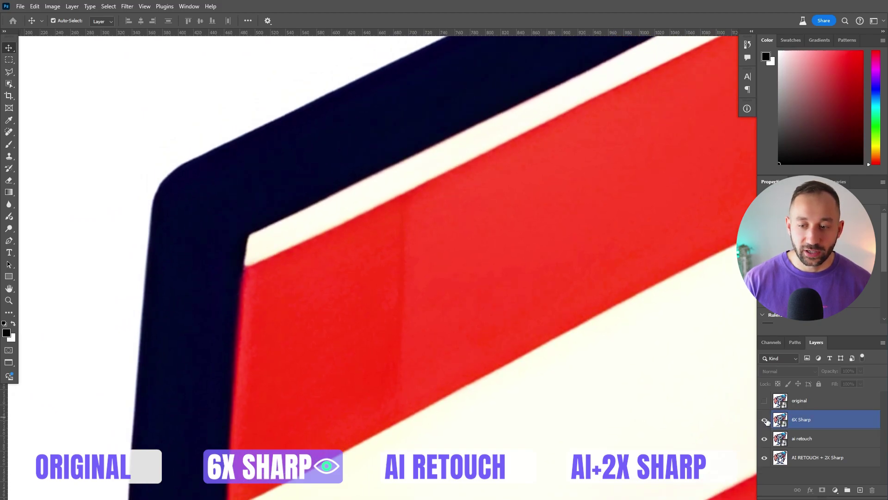
pyautogui.click(765, 420)
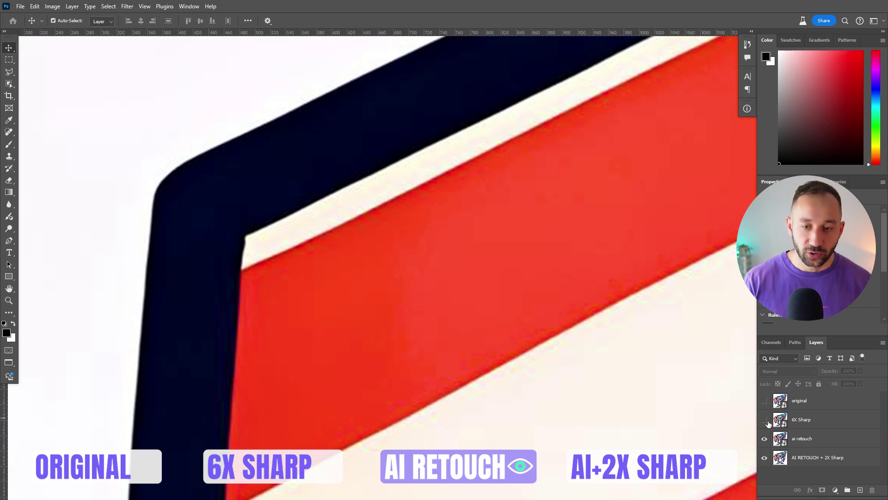
# Hide the ai retouch layer to reveal AI RETOUCH + 2X Sharp, toggling it to compare the flag corner in both versions
pyautogui.click(809, 438)
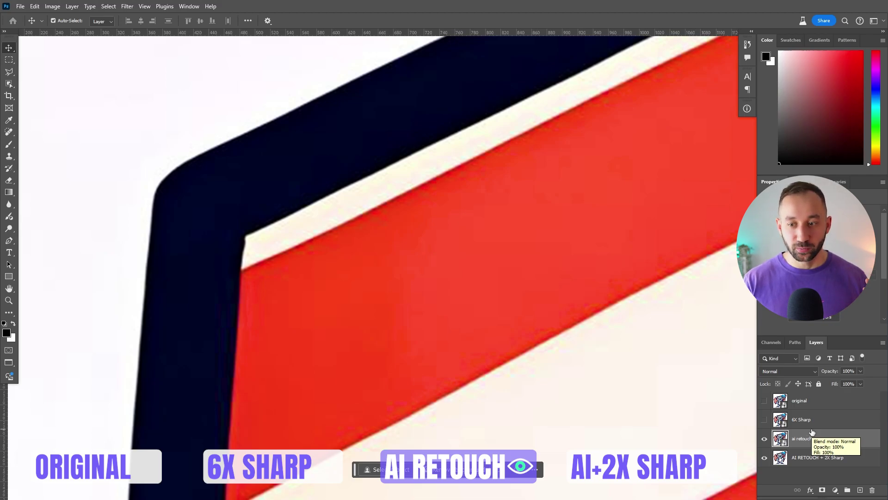
pyautogui.click(836, 458)
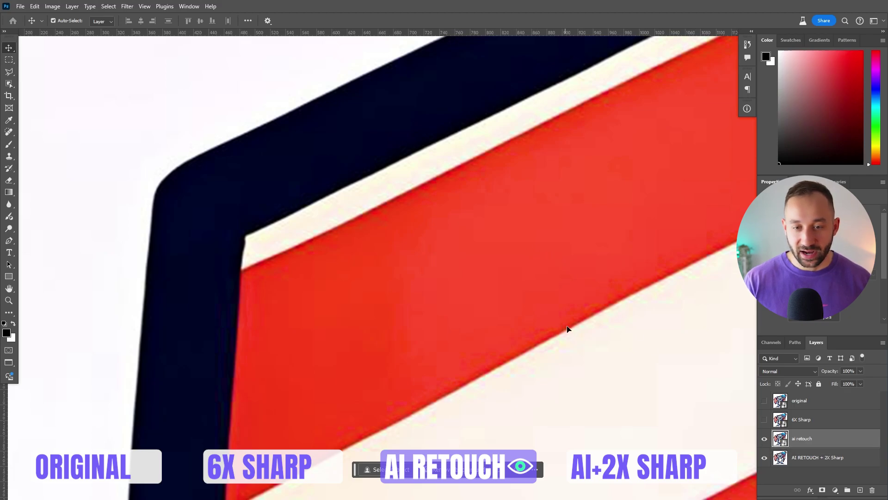
pyautogui.click(765, 439)
pyautogui.click(796, 457)
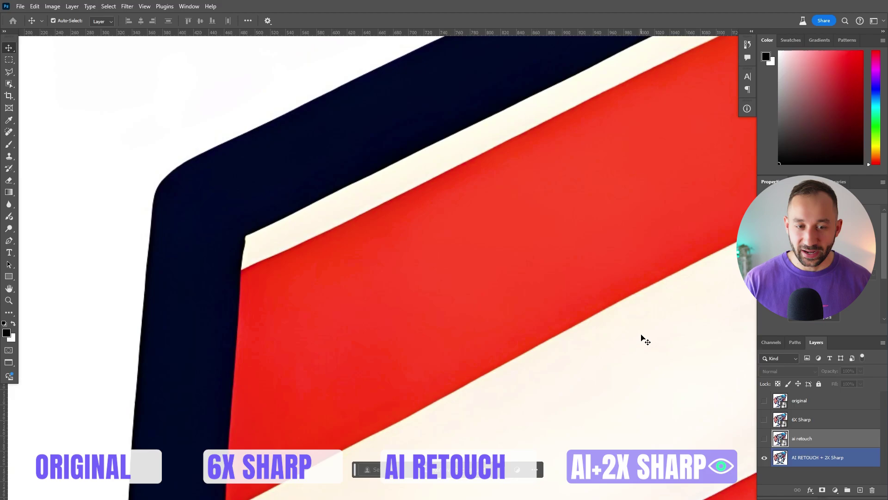
pyautogui.click(765, 438)
pyautogui.click(765, 439)
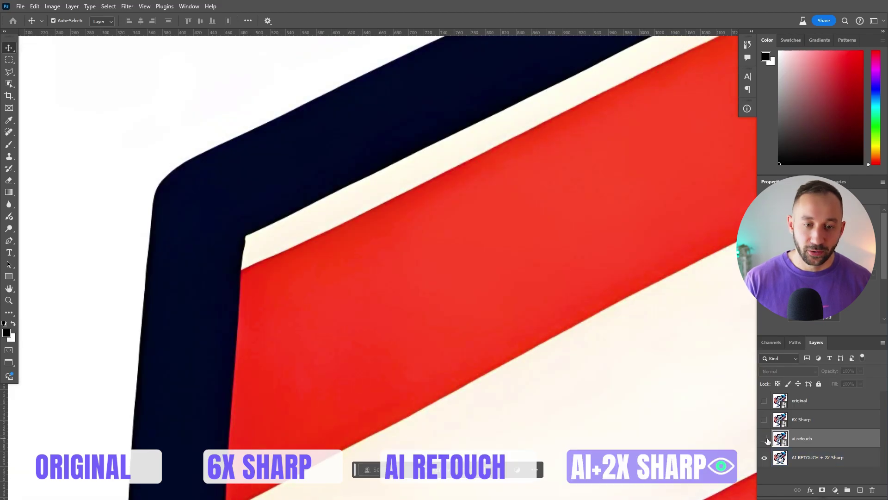
# Examine the AI RETOUCH + 2X Sharp version's outlines, face and dotted forehead shading
pyautogui.scroll(-8, 537, 233)
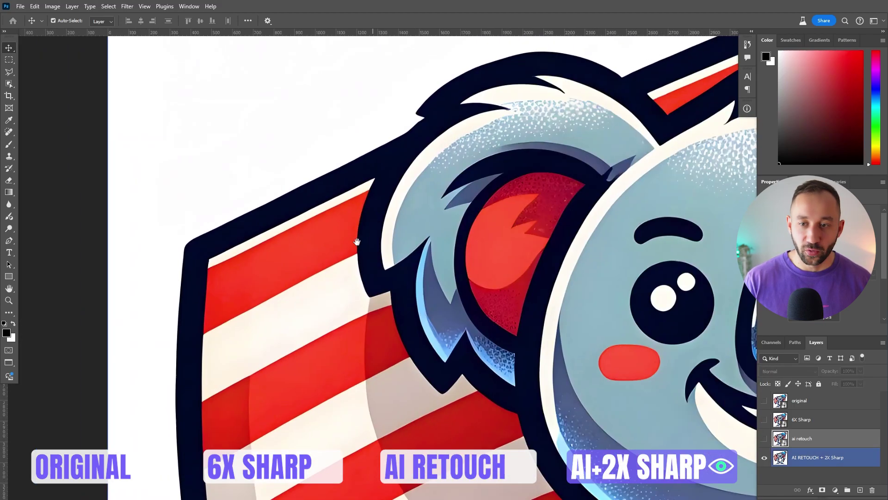
pyautogui.scroll(-5, 428, 252)
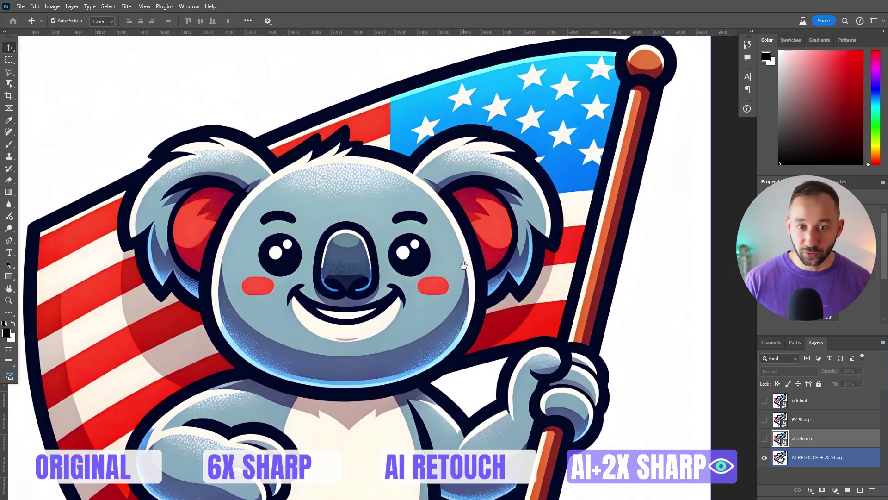
pyautogui.moveTo(464, 265)
pyautogui.mouseDown()
pyautogui.moveTo(468, 257)
pyautogui.moveTo(478, 267)
pyautogui.moveTo(463, 257)
pyautogui.mouseUp()
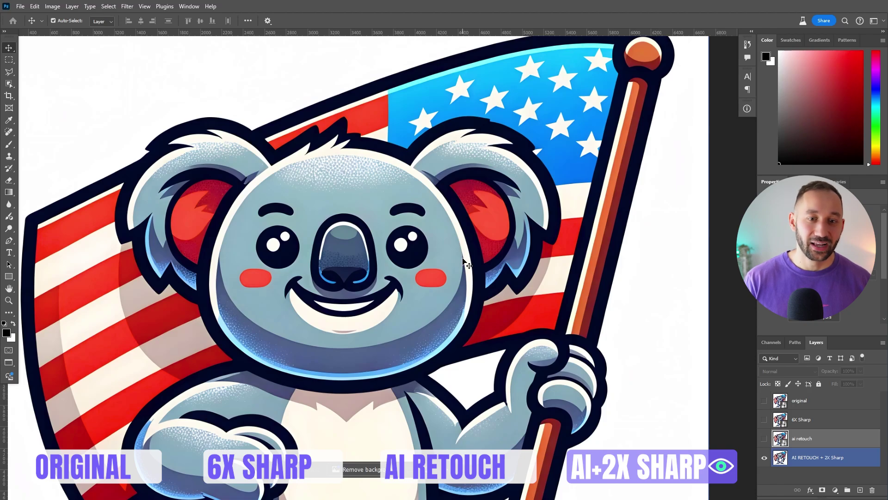
pyautogui.click(811, 436)
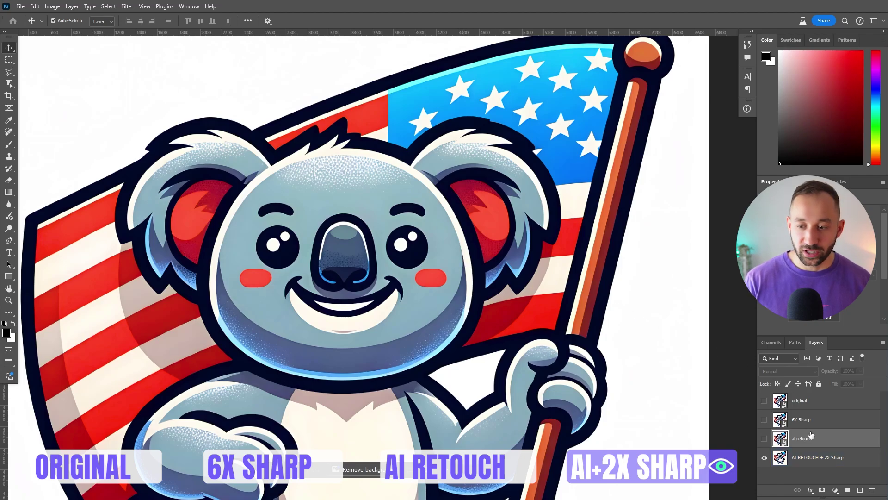
pyautogui.scroll(3, 264, 227)
pyautogui.scroll(4, 315, 76)
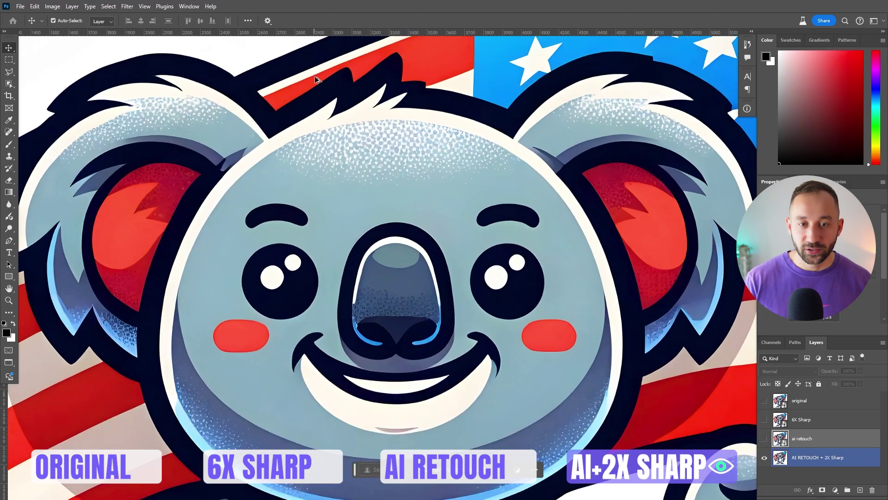
pyautogui.scroll(4, 333, 100)
pyautogui.scroll(-4, 334, 100)
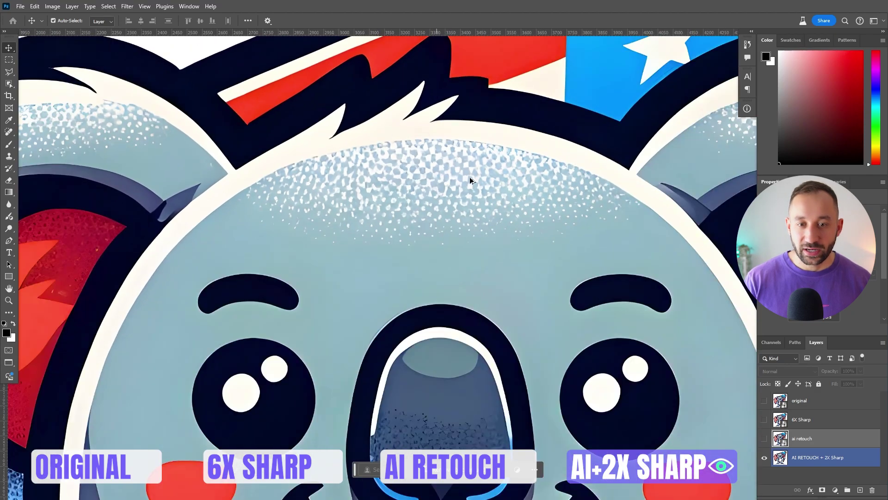
# Toggle the 6X Sharp layer to compare the koala ear's dotted shading with the AI RETOUCH + 2X Sharp version
pyautogui.click(767, 419)
pyautogui.moveTo(298, 236); pyautogui.dragTo(666, 216)
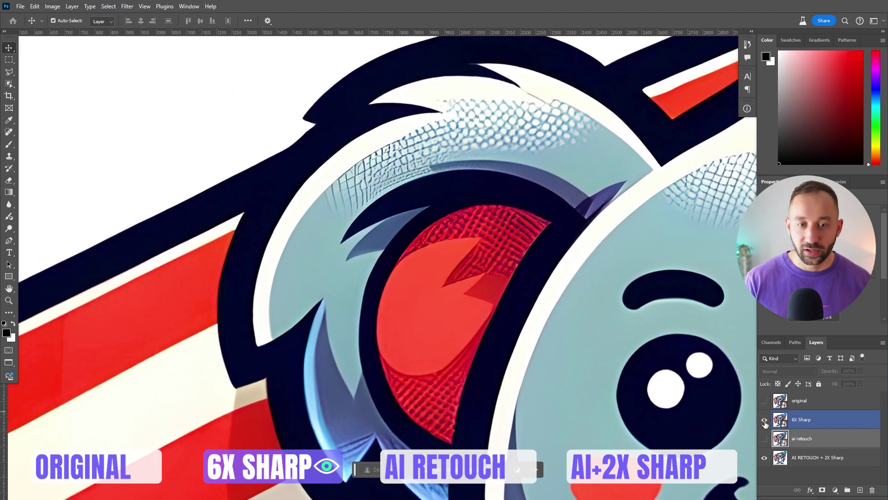
pyautogui.click(764, 421)
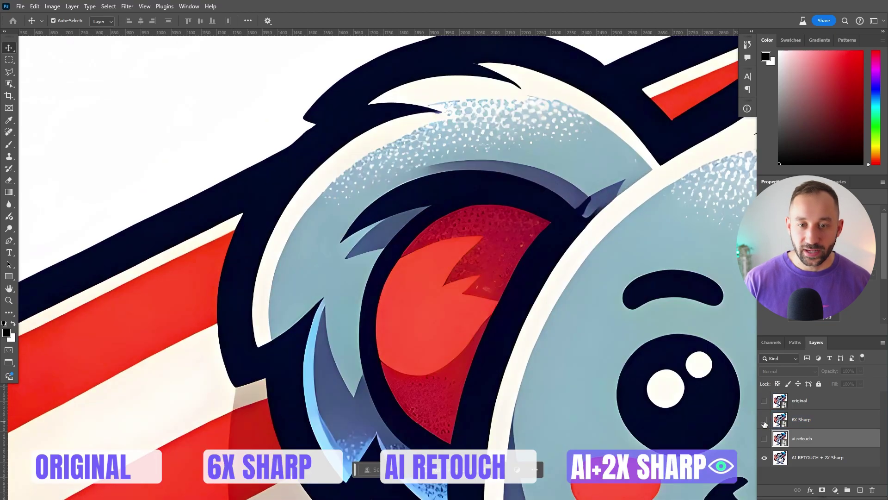
pyautogui.click(765, 421)
pyautogui.click(764, 421)
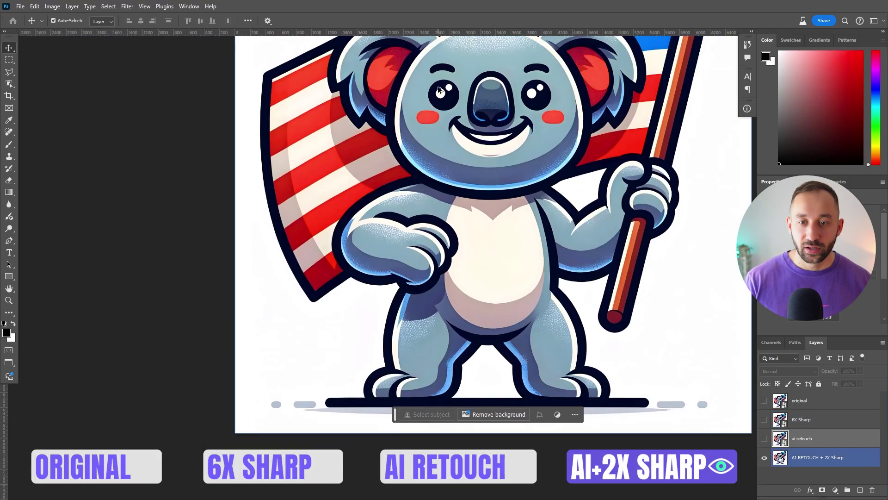
# Inspect the AI RETOUCH + 2X Sharp version as a whole and up close on the flag's stars and pole top
pyautogui.scroll(-1, 448, 94)
pyautogui.moveTo(603, 153); pyautogui.dragTo(485, 241)
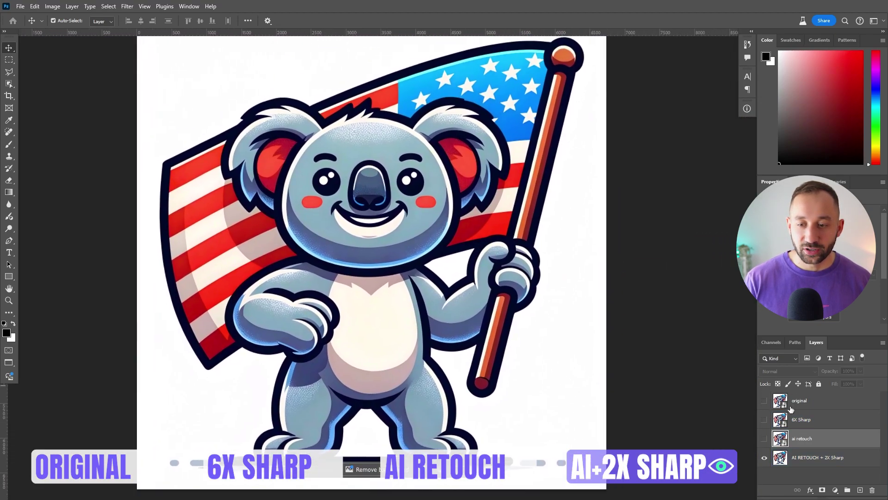
pyautogui.moveTo(548, 82); pyautogui.dragTo(422, 233)
pyautogui.scroll(10, 382, 219)
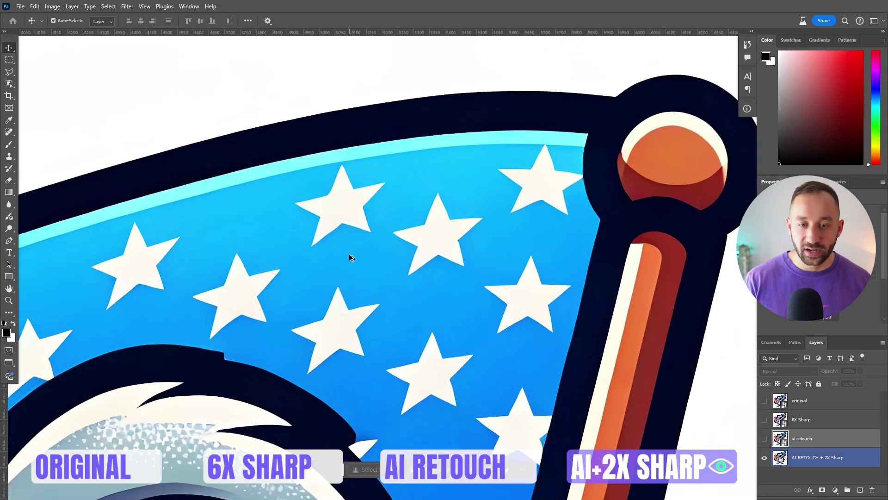
pyautogui.moveTo(484, 374); pyautogui.dragTo(522, 356)
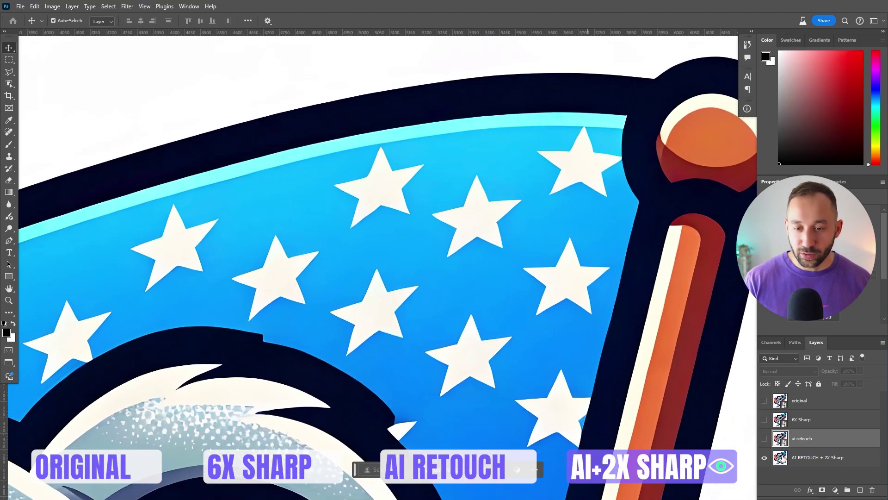
# Toggle the 6X Sharp layer to compare the flag's star edges with the AI RETOUCH + 2X Sharp version
pyautogui.click(765, 420)
pyautogui.scroll(2, 507, 165)
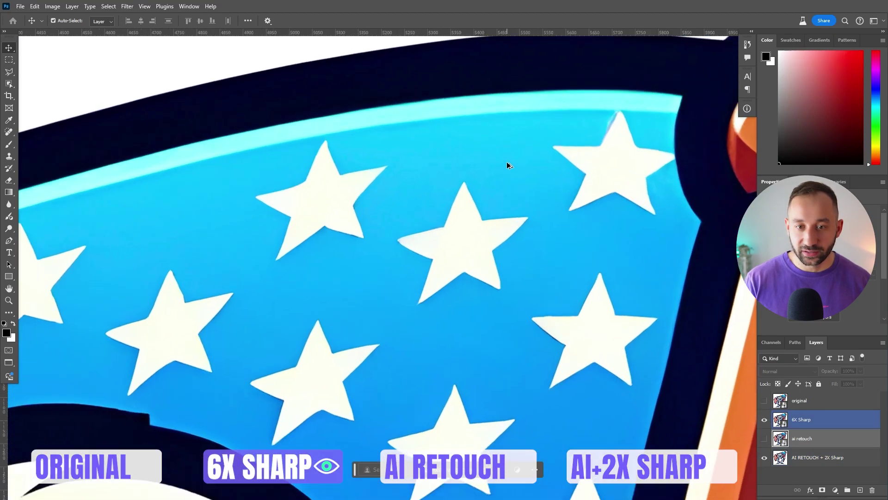
pyautogui.scroll(1, 506, 165)
pyautogui.click(764, 420)
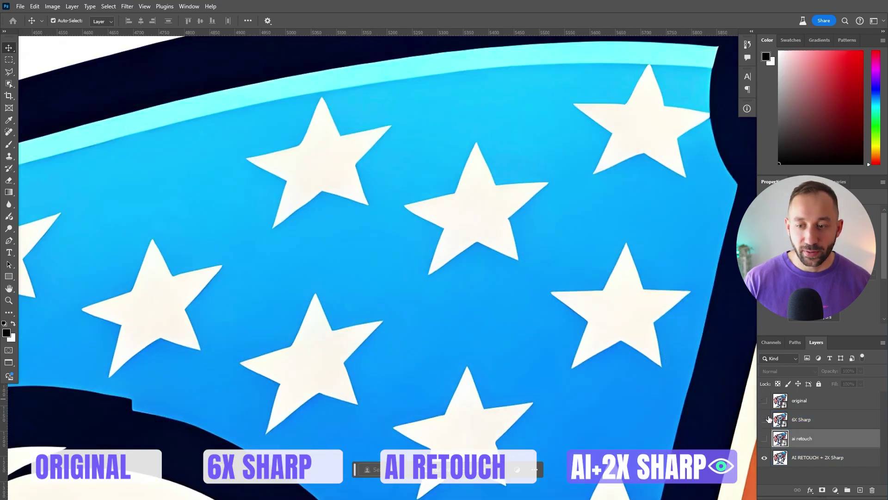
pyautogui.click(764, 420)
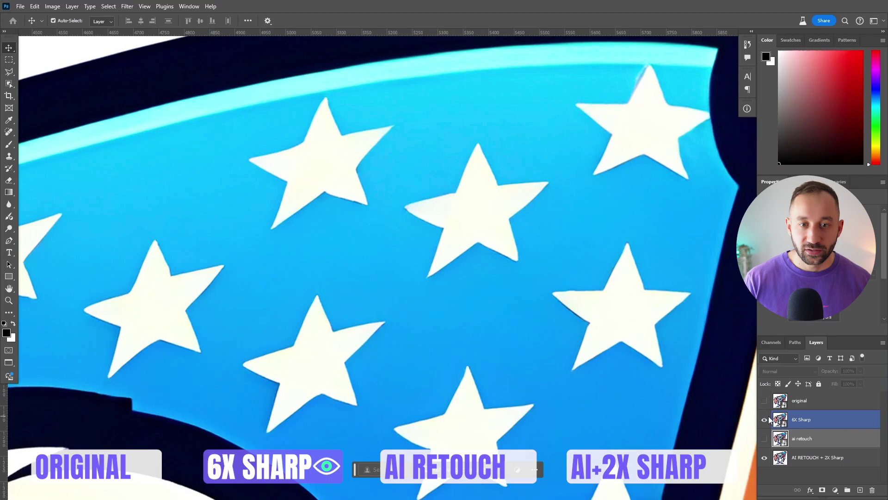
pyautogui.scroll(2, 463, 188)
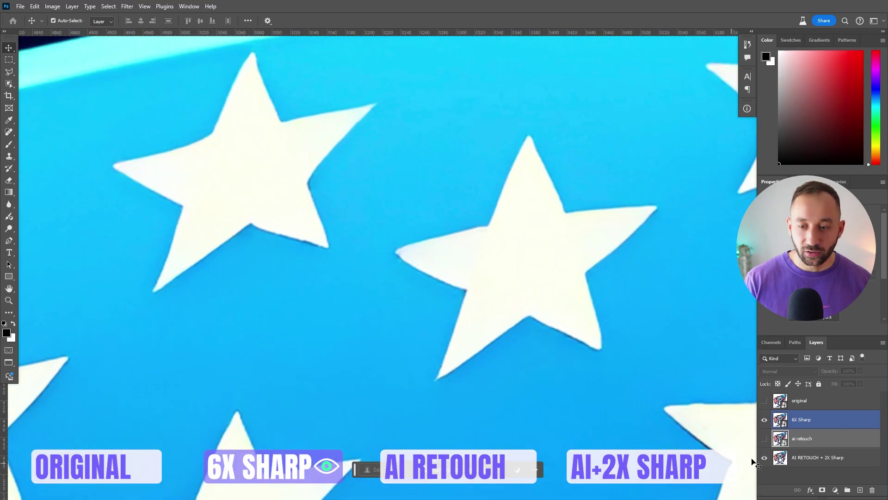
pyautogui.click(764, 420)
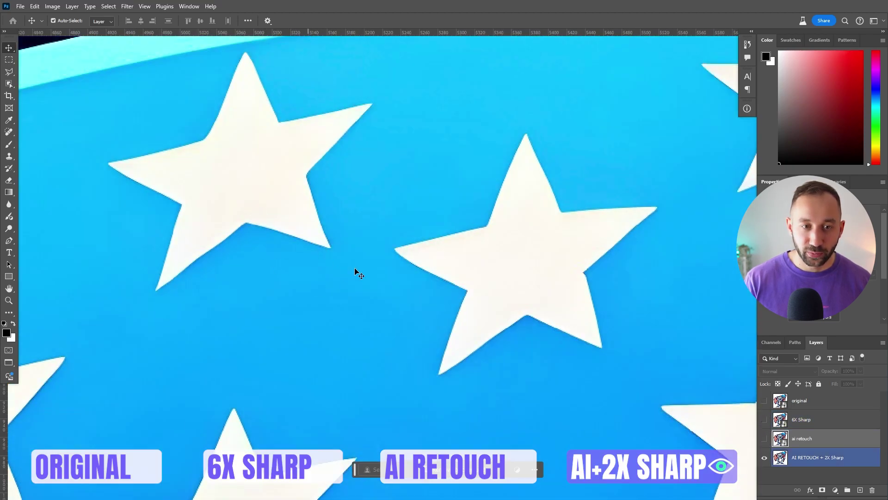
# Examine the complete AI RETOUCH + 2X Sharp koala illustration, fitted into view from flag to feet
pyautogui.scroll(-3, 391, 256)
pyautogui.scroll(-2, 390, 257)
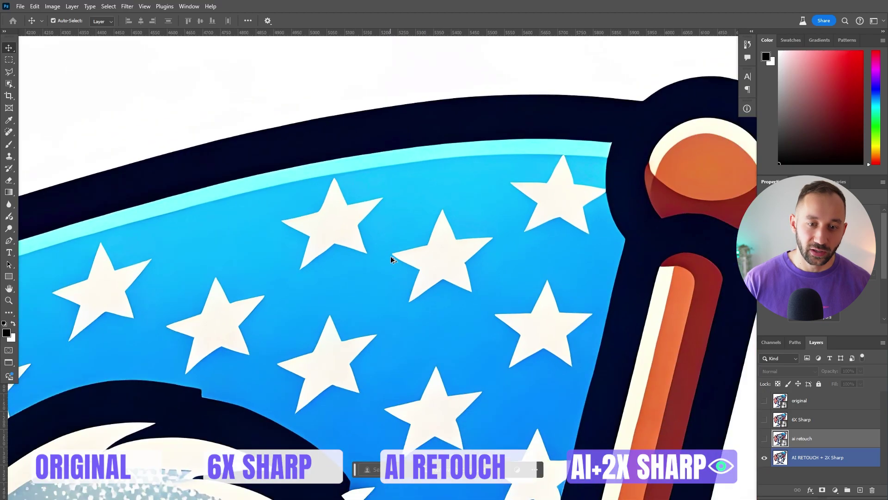
pyautogui.scroll(-3, 390, 259)
pyautogui.scroll(-9, 390, 262)
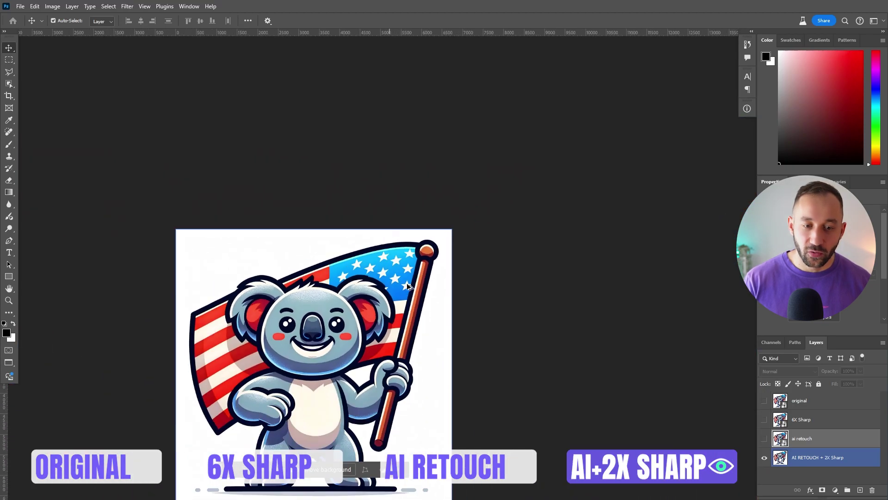
pyautogui.moveTo(498, 331); pyautogui.dragTo(546, 240)
pyautogui.scroll(4, 350, 206)
pyautogui.moveTo(635, 341); pyautogui.dragTo(600, 300)
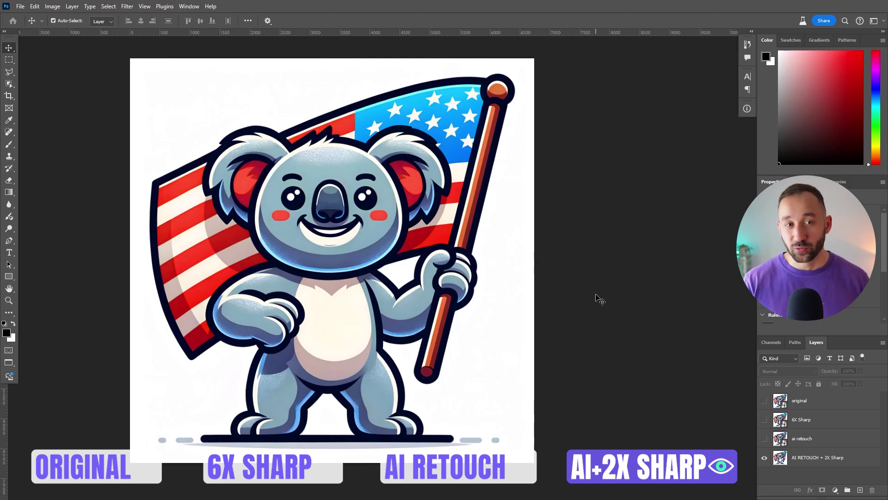
pyautogui.moveTo(562, 249); pyautogui.dragTo(585, 245)
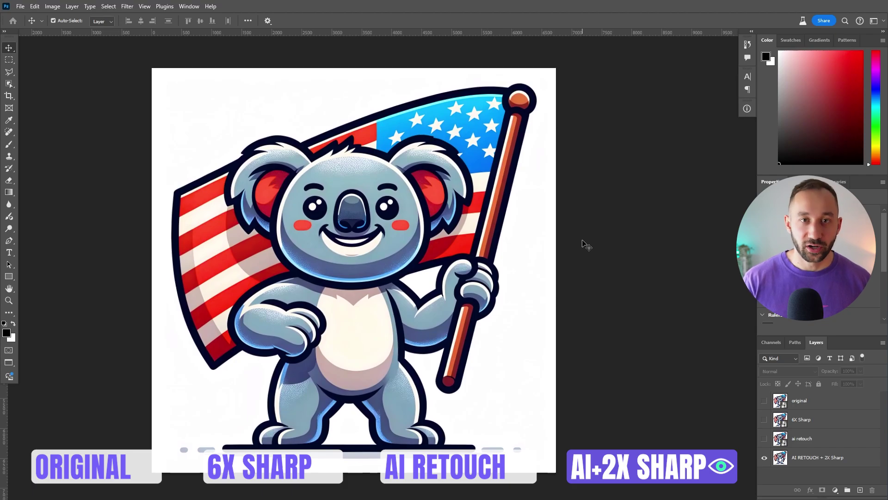
pyautogui.moveTo(598, 262); pyautogui.dragTo(594, 252)
# Inspect the koala's face, arms and dotted shading more closely in the AI RETOUCH + 2X Sharp version
pyautogui.click(414, 243)
pyautogui.scroll(5, 394, 246)
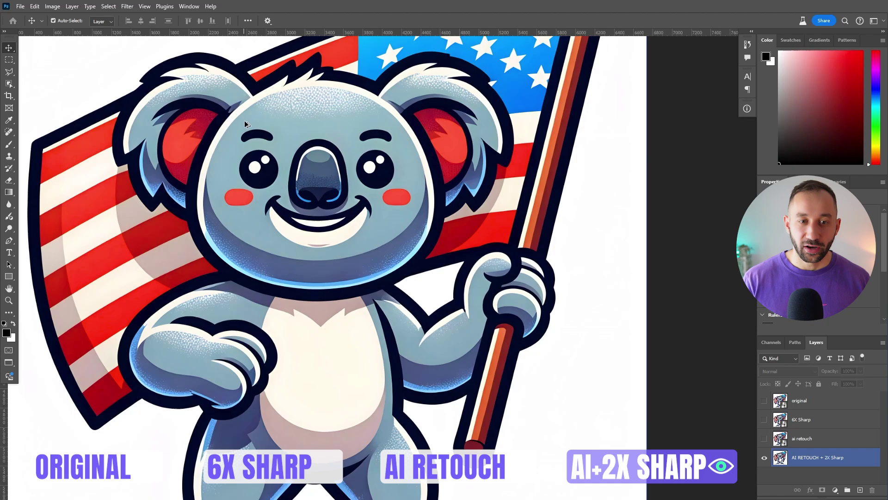
pyautogui.scroll(2, 303, 164)
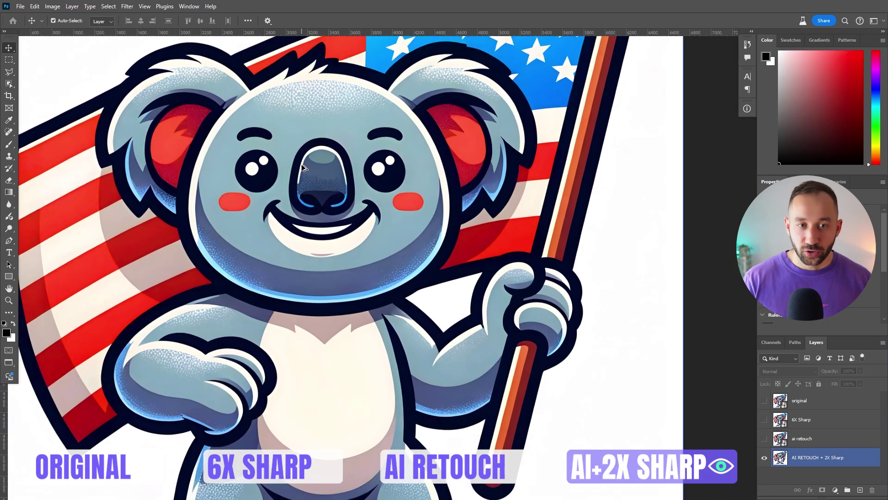
pyautogui.moveTo(350, 116); pyautogui.dragTo(400, 245)
pyautogui.scroll(-10, 392, 196)
pyautogui.scroll(-3, 397, 243)
pyautogui.moveTo(425, 121); pyautogui.dragTo(380, 193)
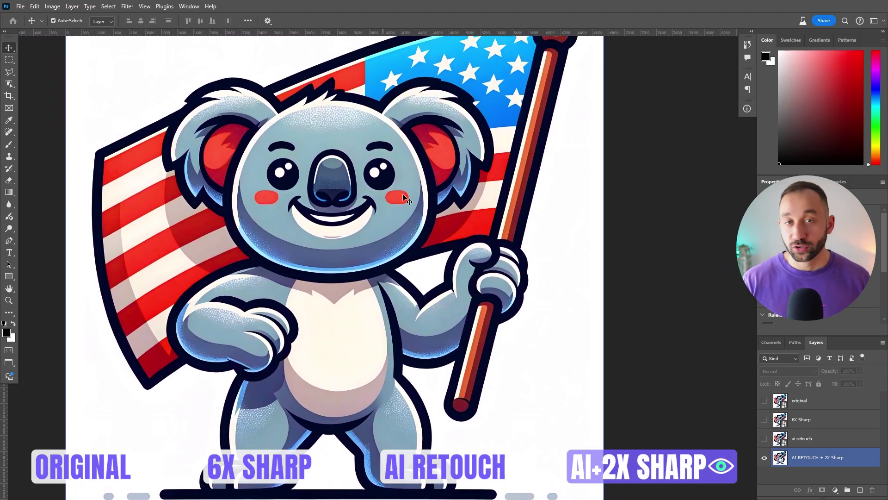
# Switch to the DGB.LOL tools page and review the AI Retouch and AI Image Upscaler entries
pyautogui.scroll(1, 609, 204)
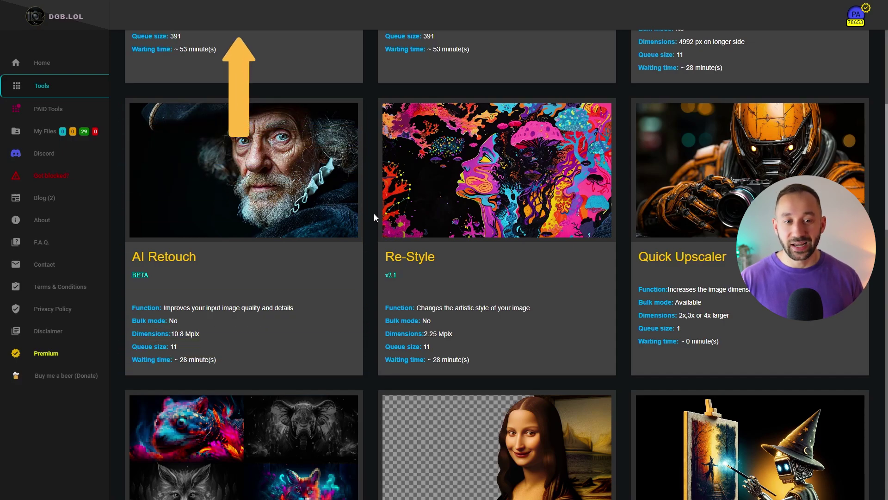
pyautogui.scroll(2, 267, 253)
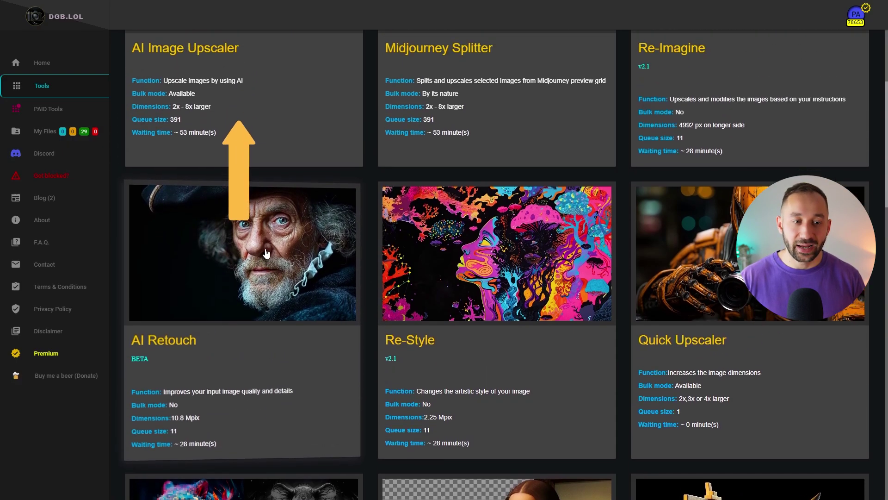
pyautogui.scroll(4, 266, 254)
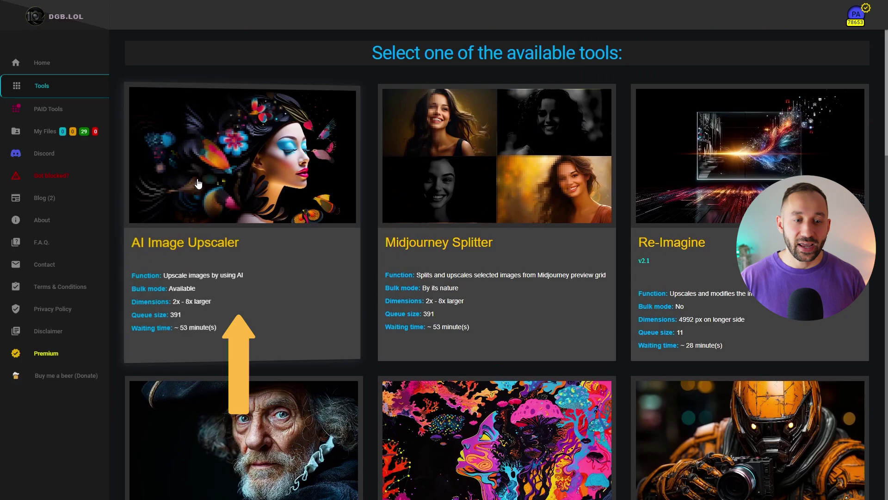